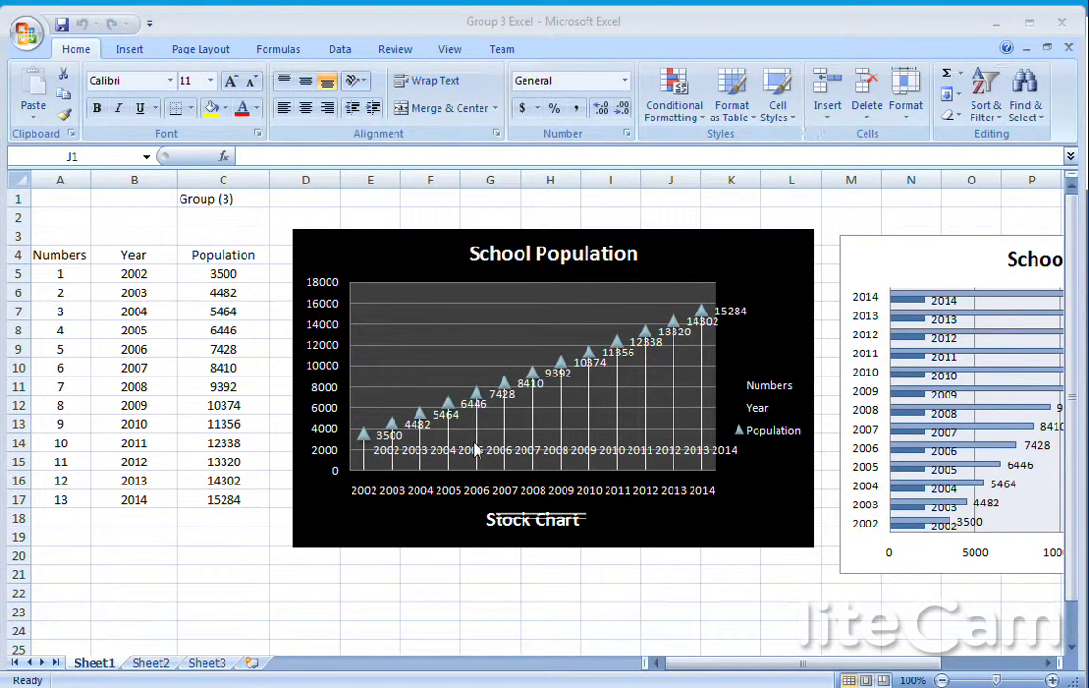
Step: Open Sheet2 and widen the Year and Population columns of the table
key("ctrl+z")
left_click(148, 663)
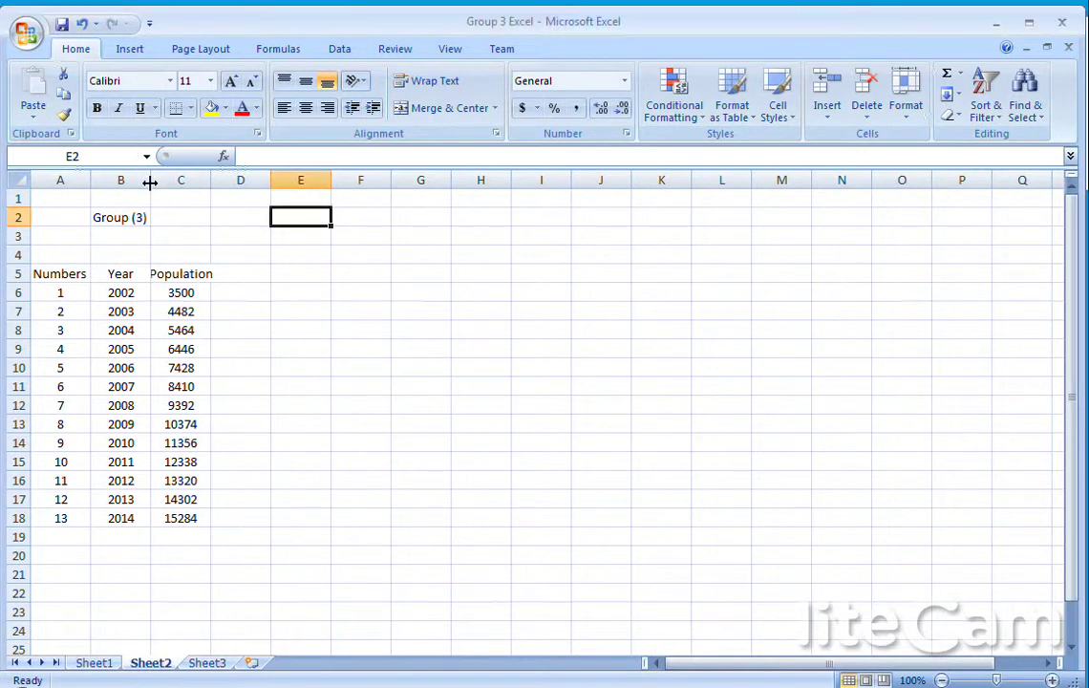
left_click_drag(150, 182, 226, 182)
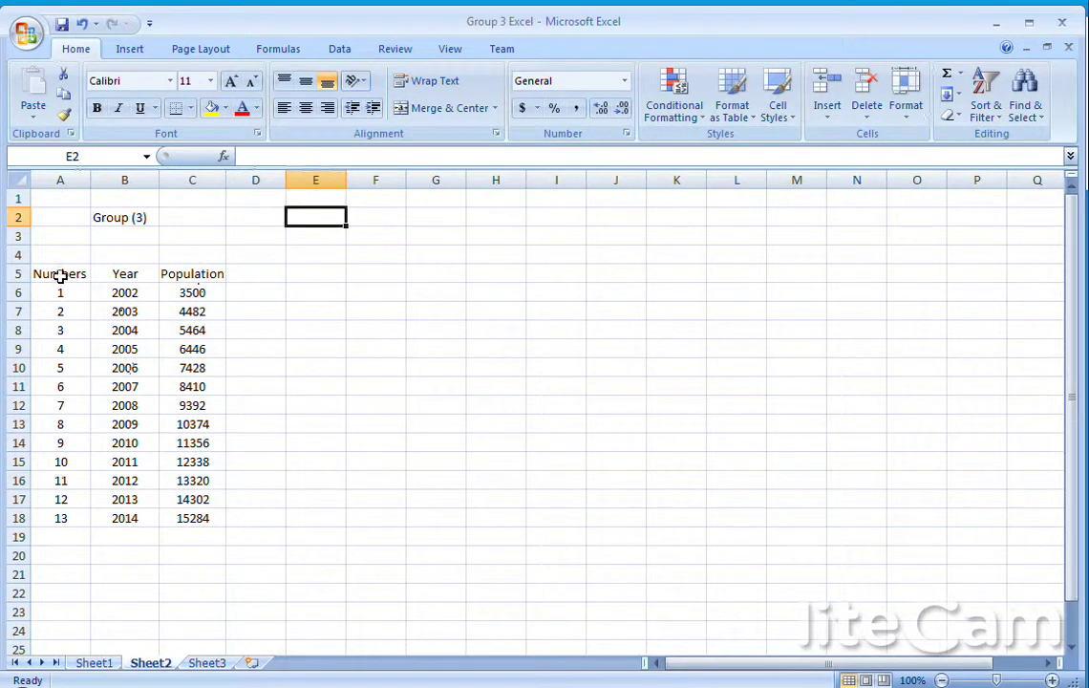
Step: Insert a High-Low-Close stock chart from A5:C18 and place it just beside the data table
left_click_drag(58, 276, 203, 516)
left_click(130, 52)
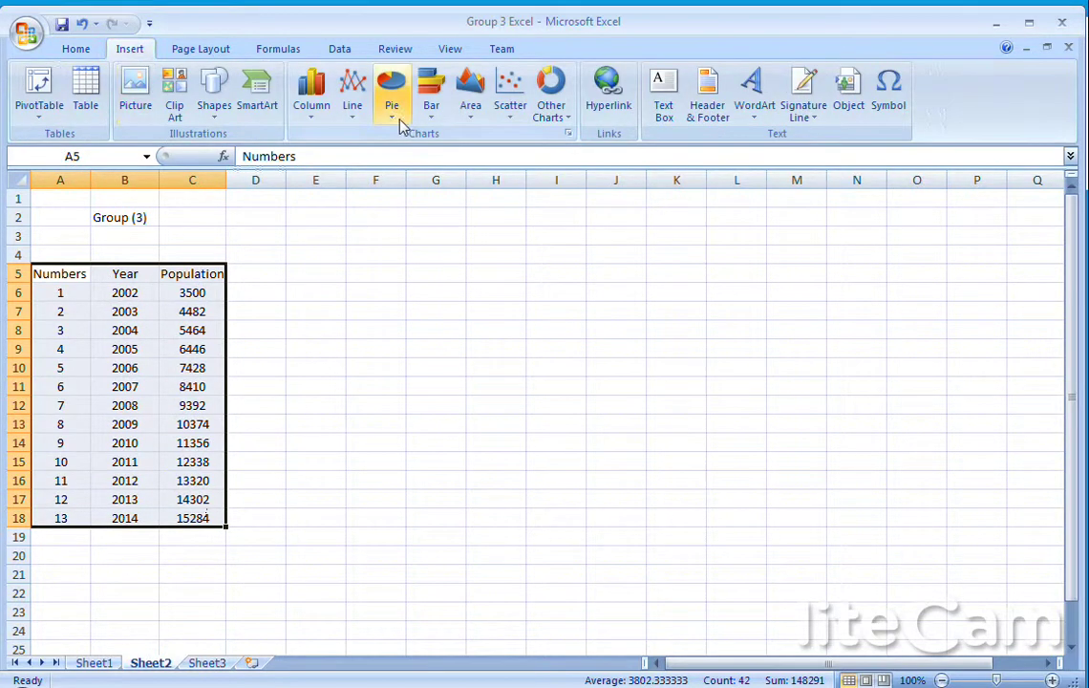
left_click(559, 118)
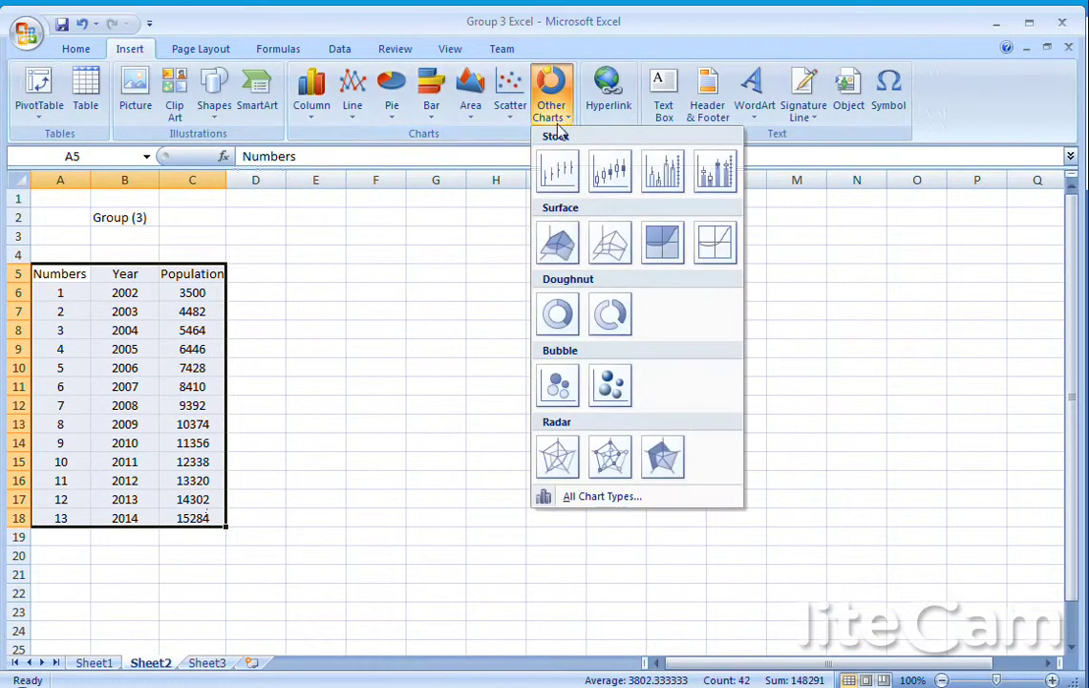
left_click(602, 498)
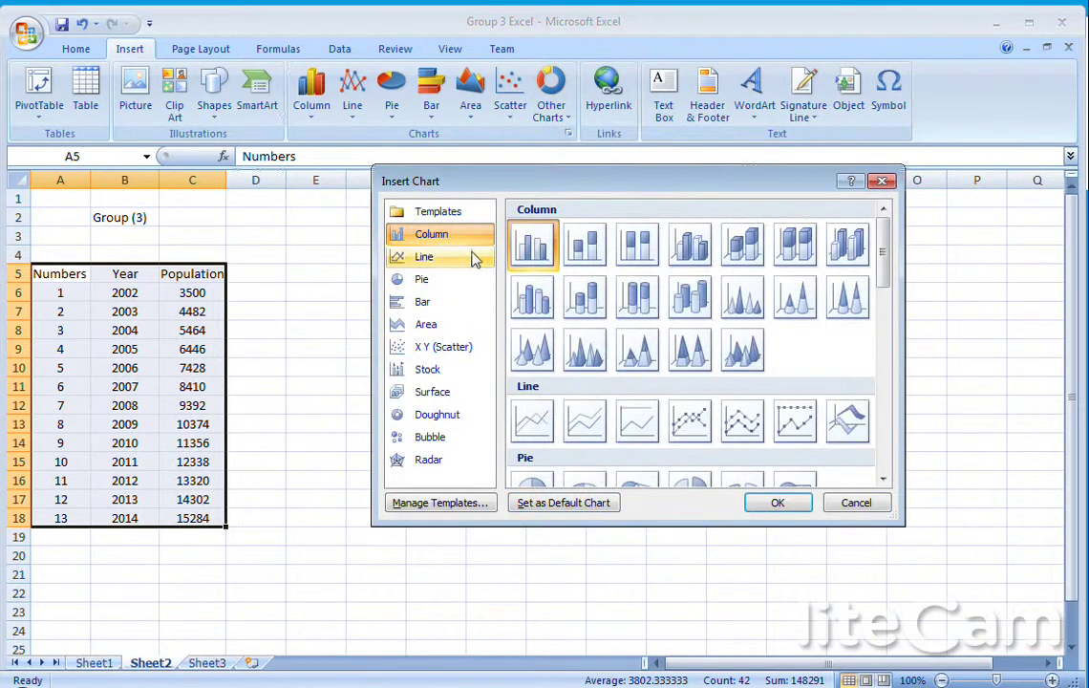
left_click(421, 368)
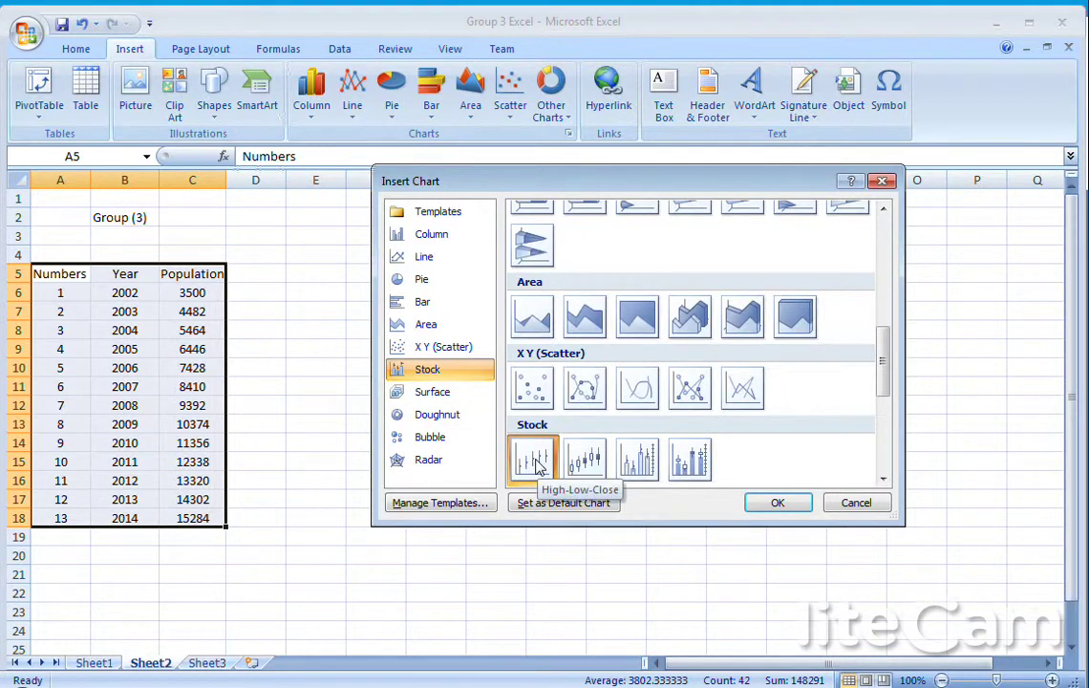
left_click(770, 506)
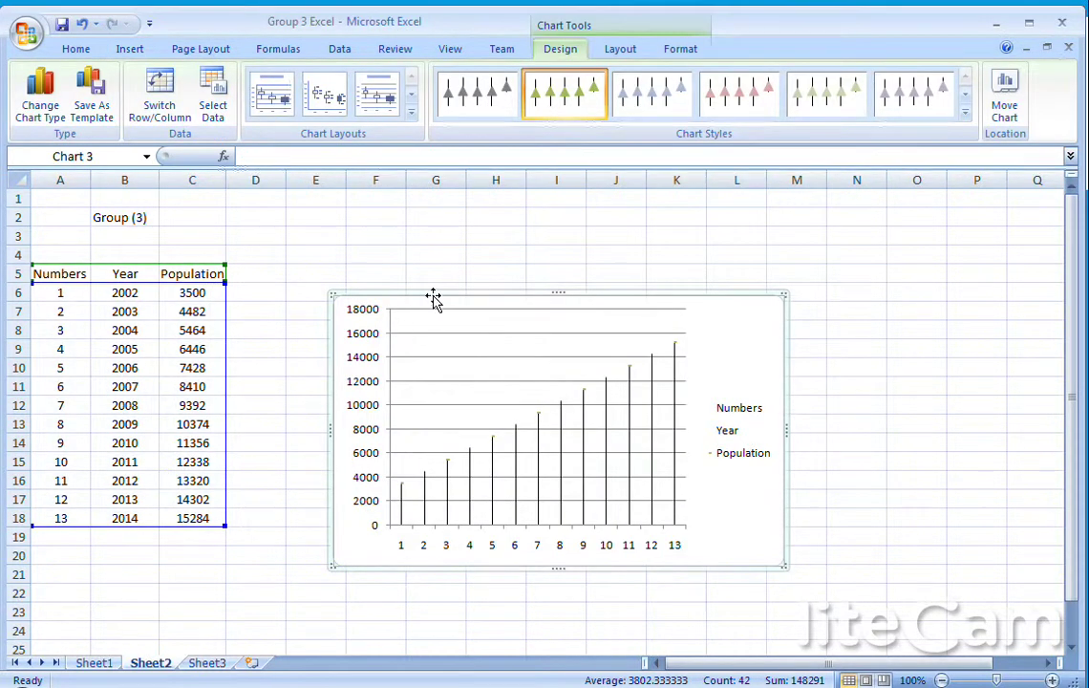
left_click_drag(429, 291, 372, 248)
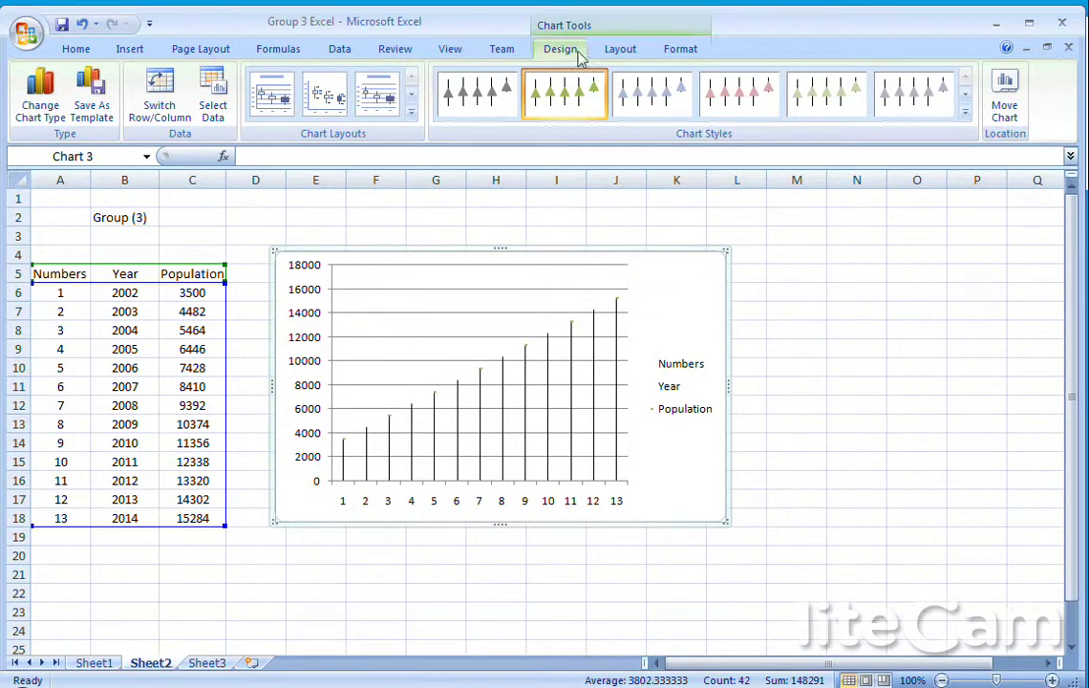
Step: Add a title above the stock chart reading "School Population"
left_click(619, 51)
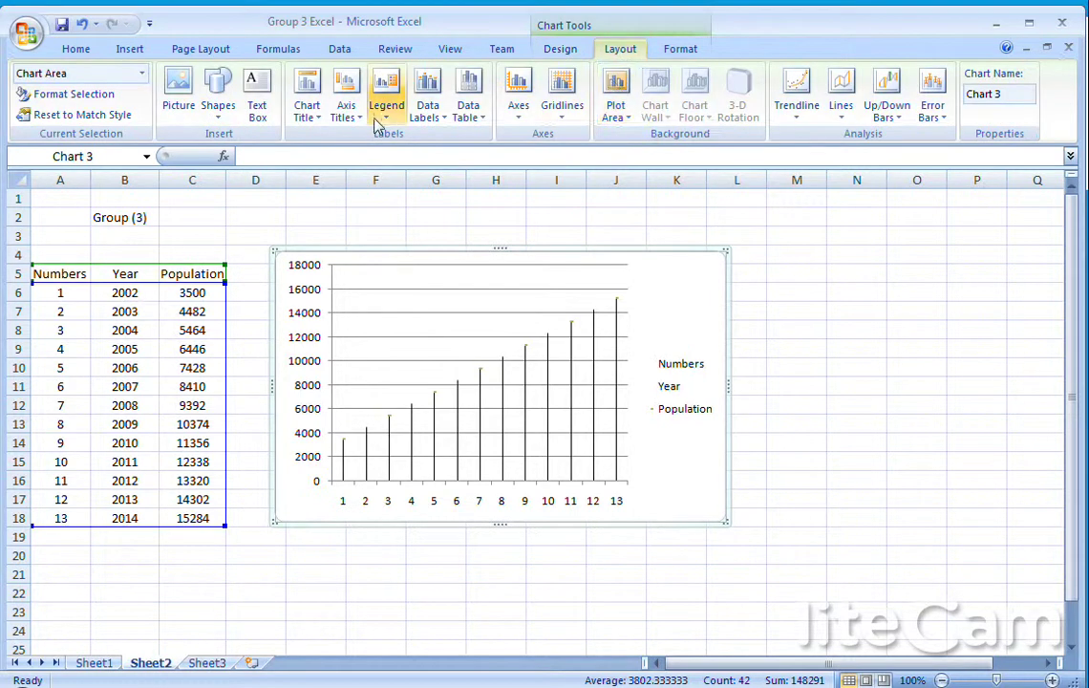
left_click(310, 112)
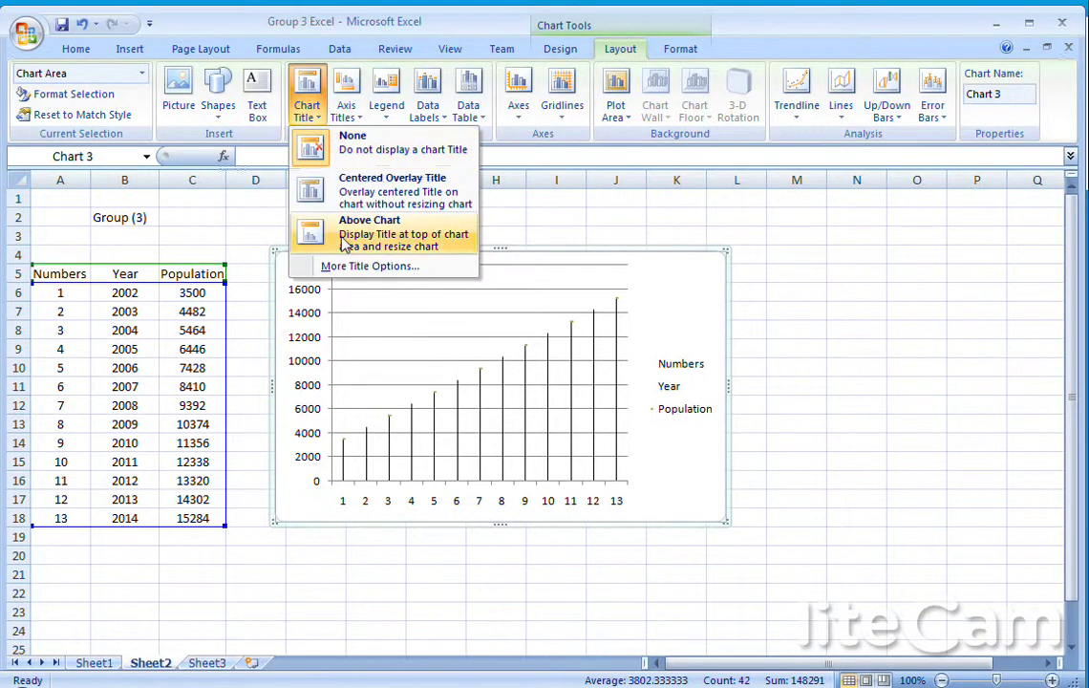
left_click(344, 241)
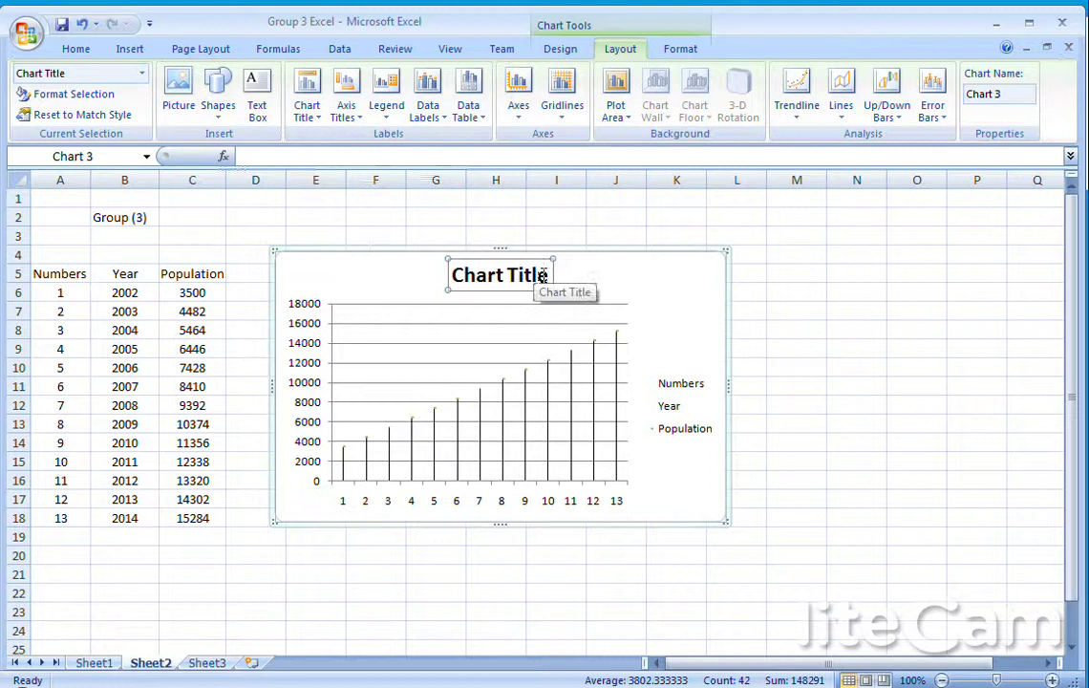
left_click_drag(550, 274, 449, 275)
type("School")
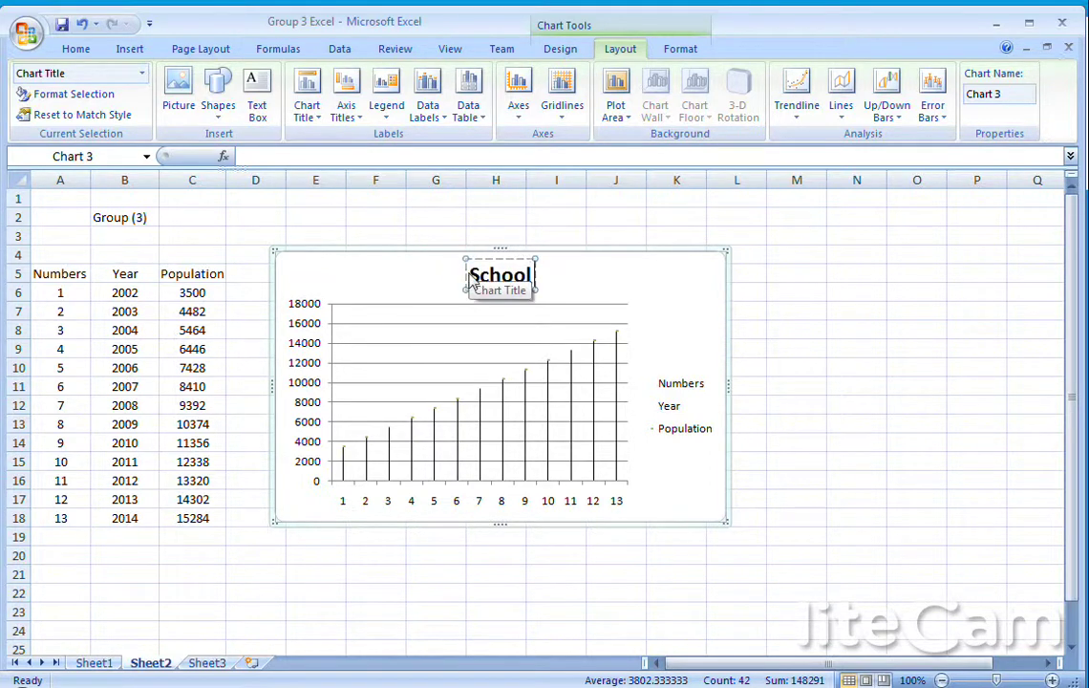
type(" Populatio")
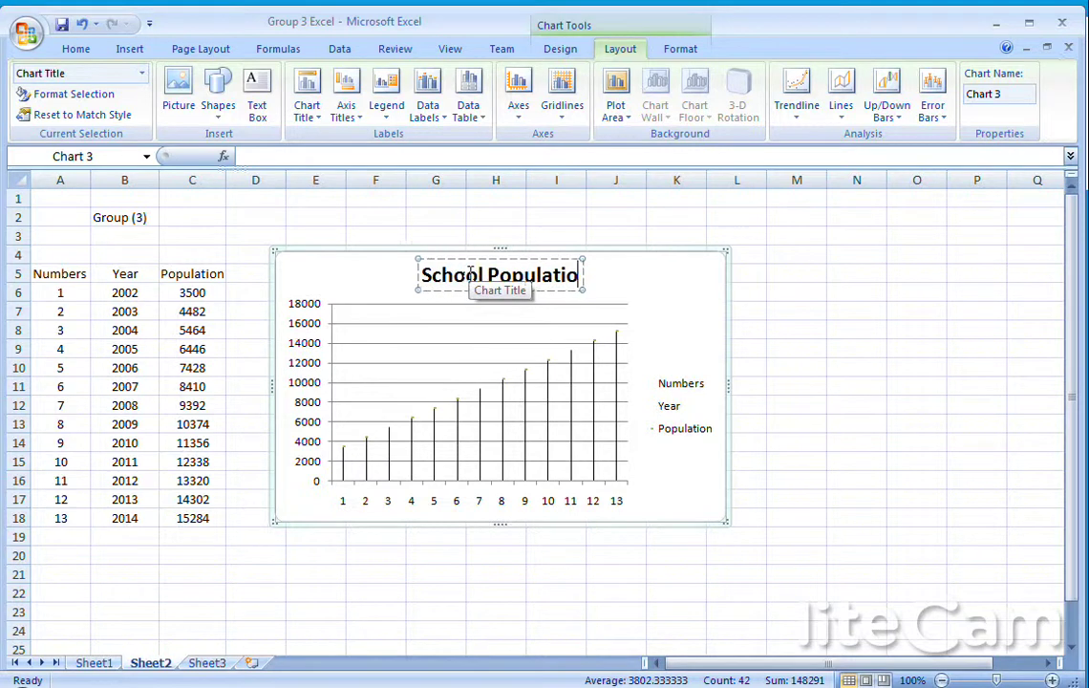
type("n")
left_click(686, 279)
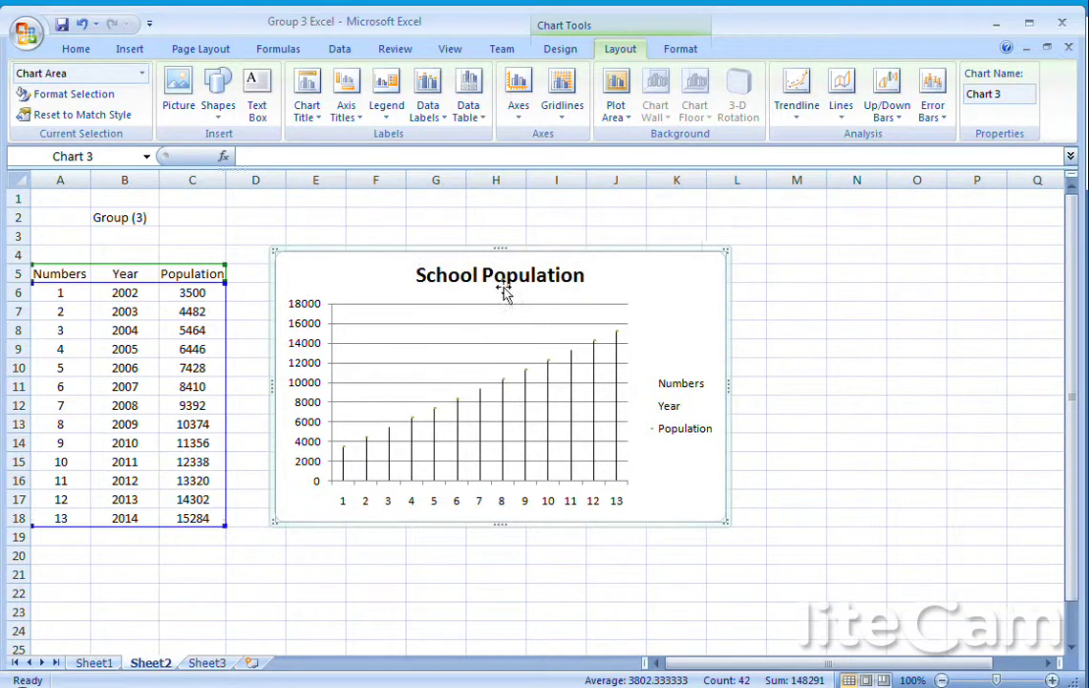
Step: Add a horizontal axis title below the axis reading "Stock Chart"
left_click(342, 123)
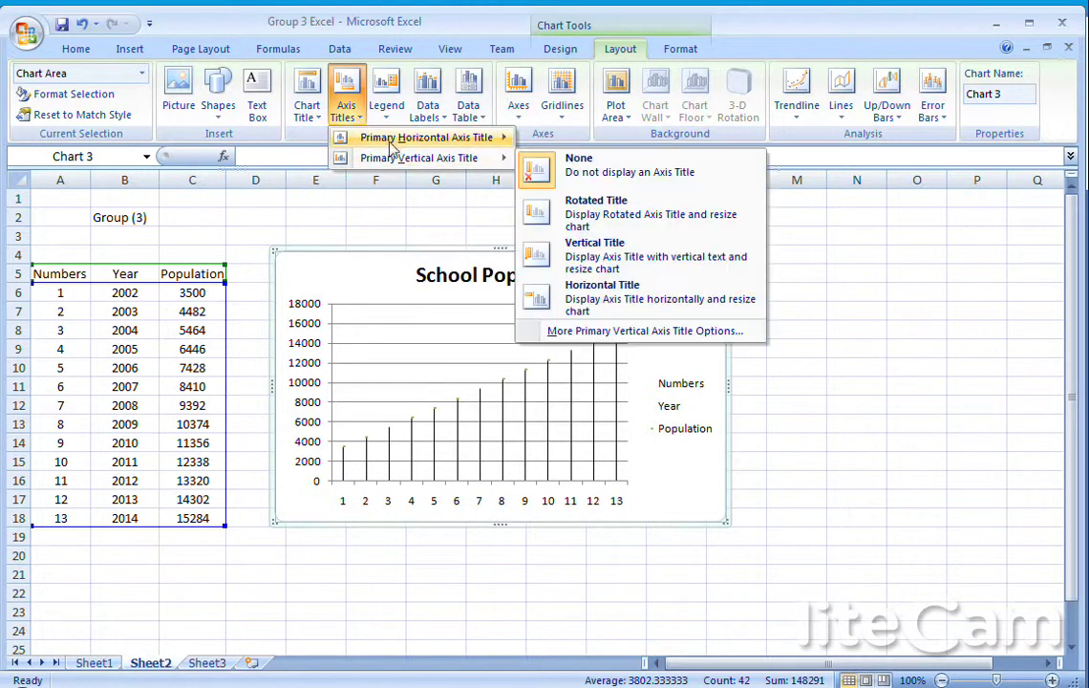
mouse_move(392, 141)
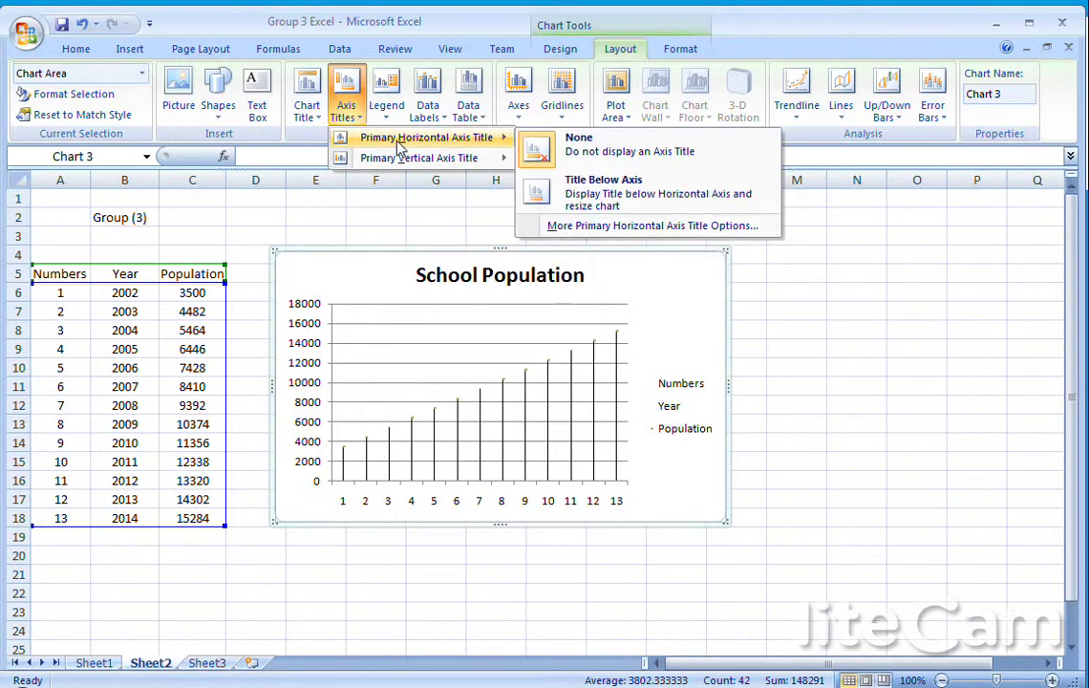
left_click(594, 196)
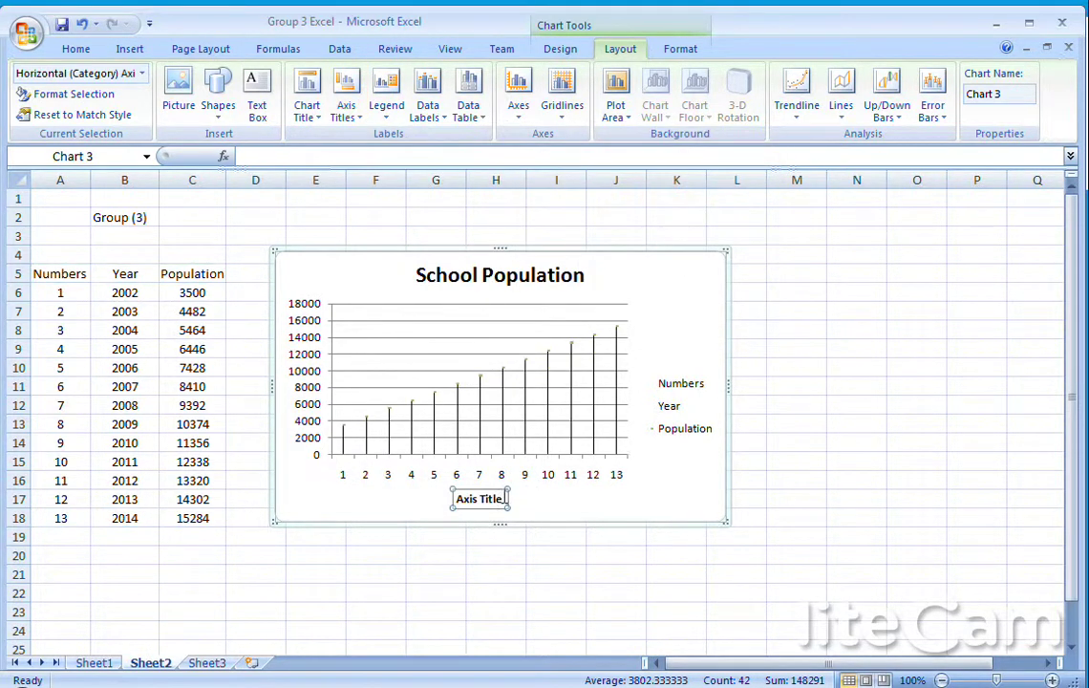
left_click_drag(504, 498, 452, 497)
type("Stock")
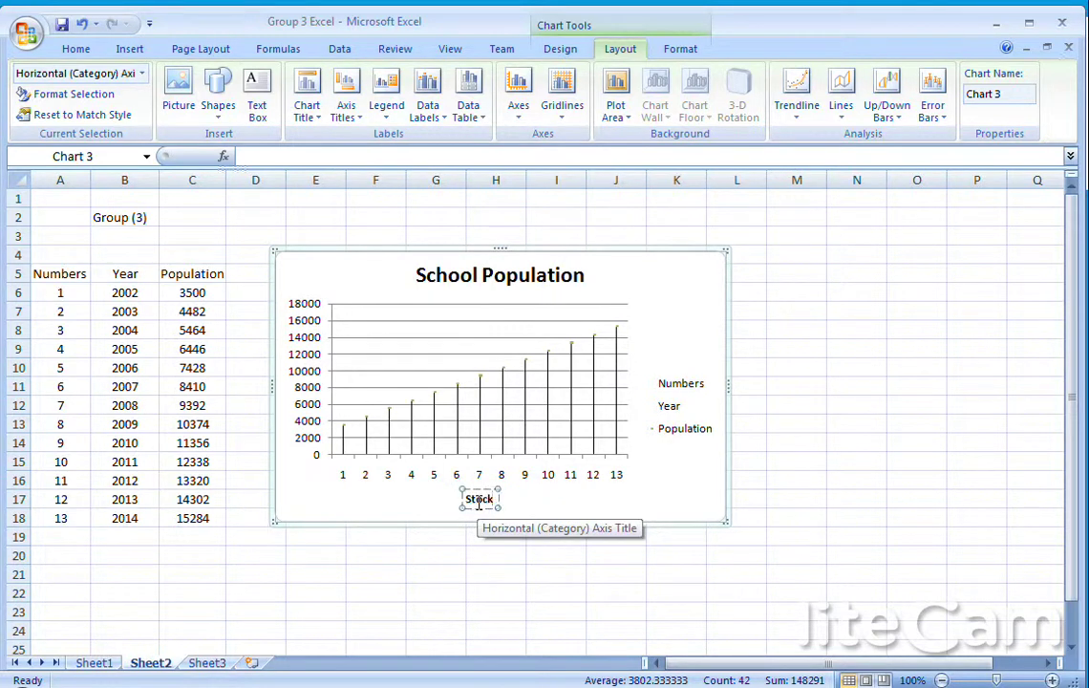
type(" Chart")
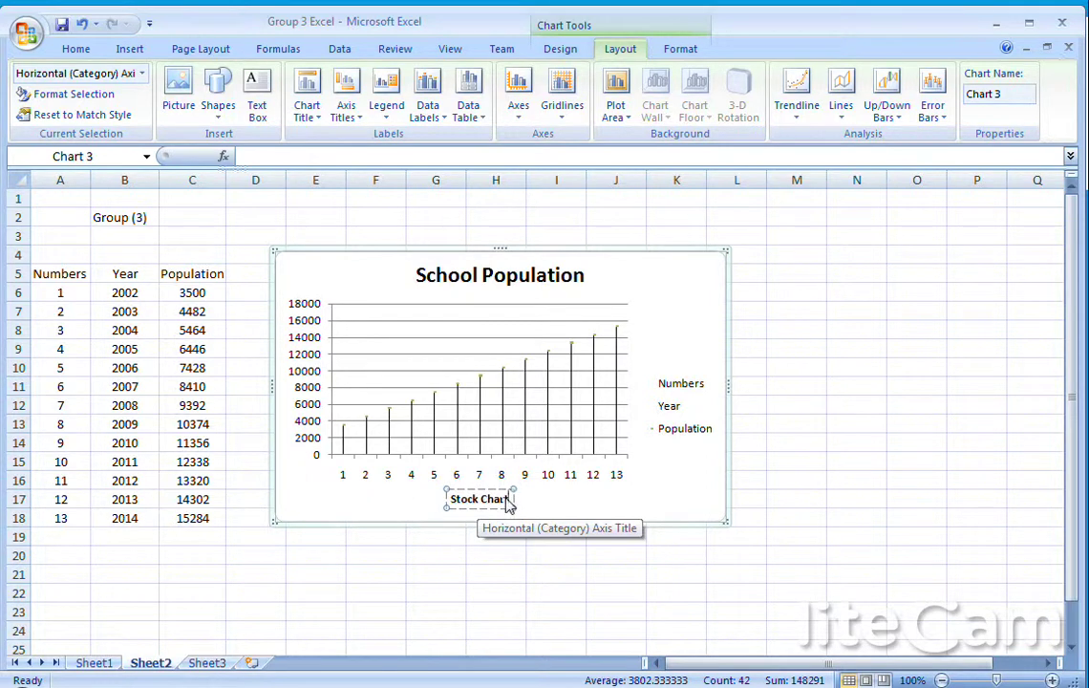
Step: Set the font size of the "Stock Chart" axis title to 16
triple_click(509, 504)
left_click(74, 49)
left_click(212, 83)
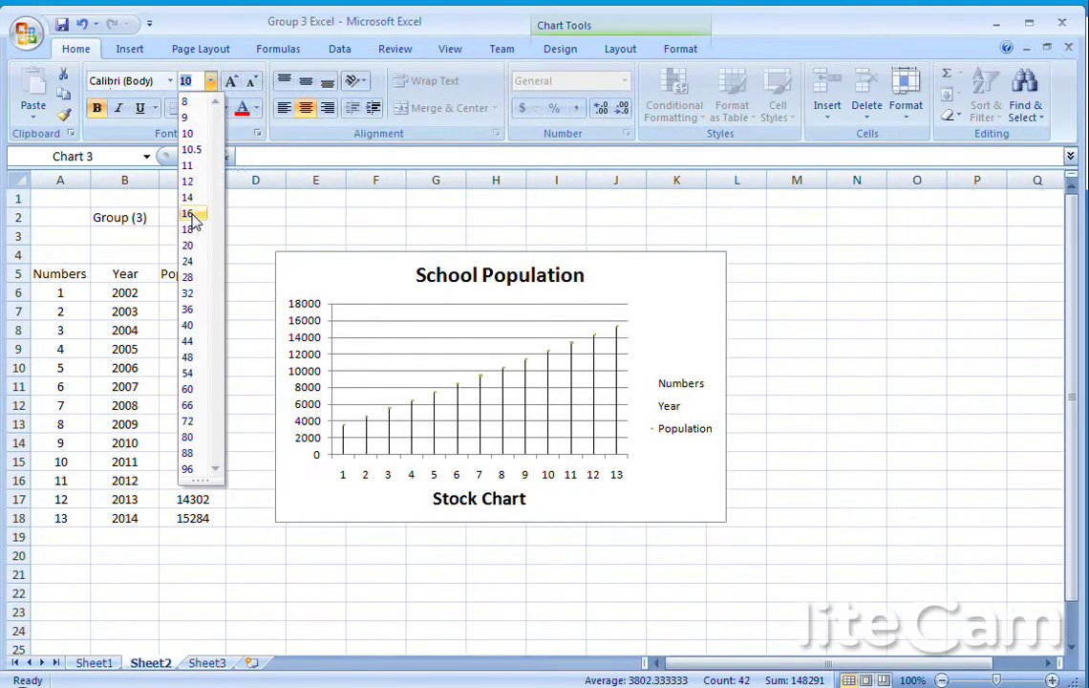
left_click(200, 200)
left_click(630, 508)
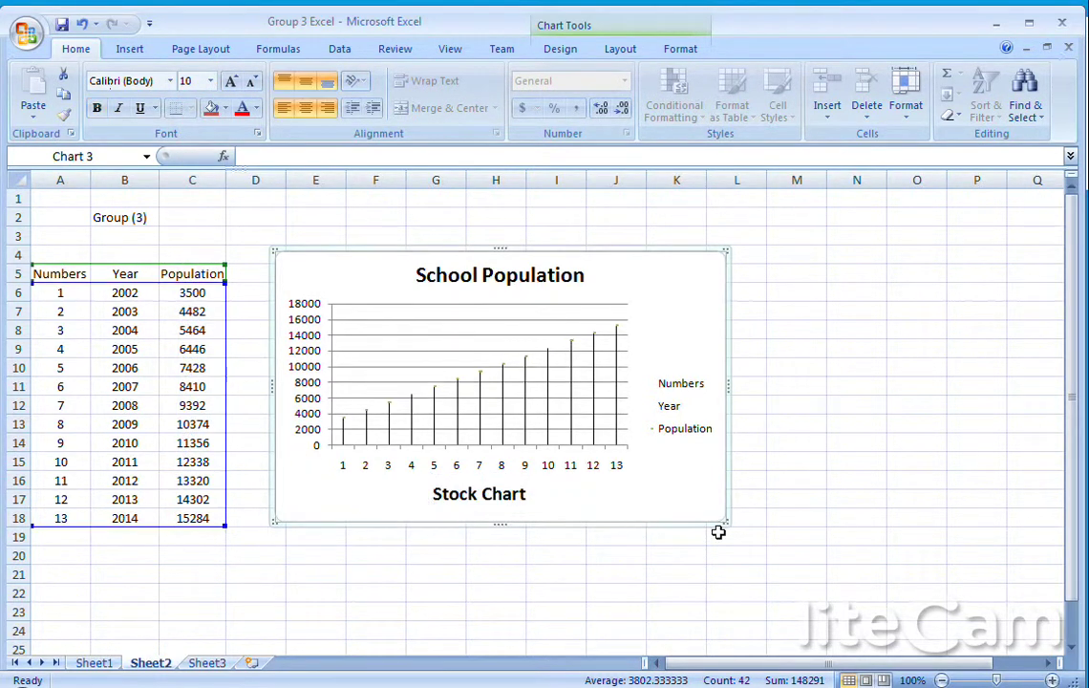
Step: Enlarge the chart down to about row 21 and apply the black-background chart style with blue markers
left_click_drag(726, 521, 755, 585)
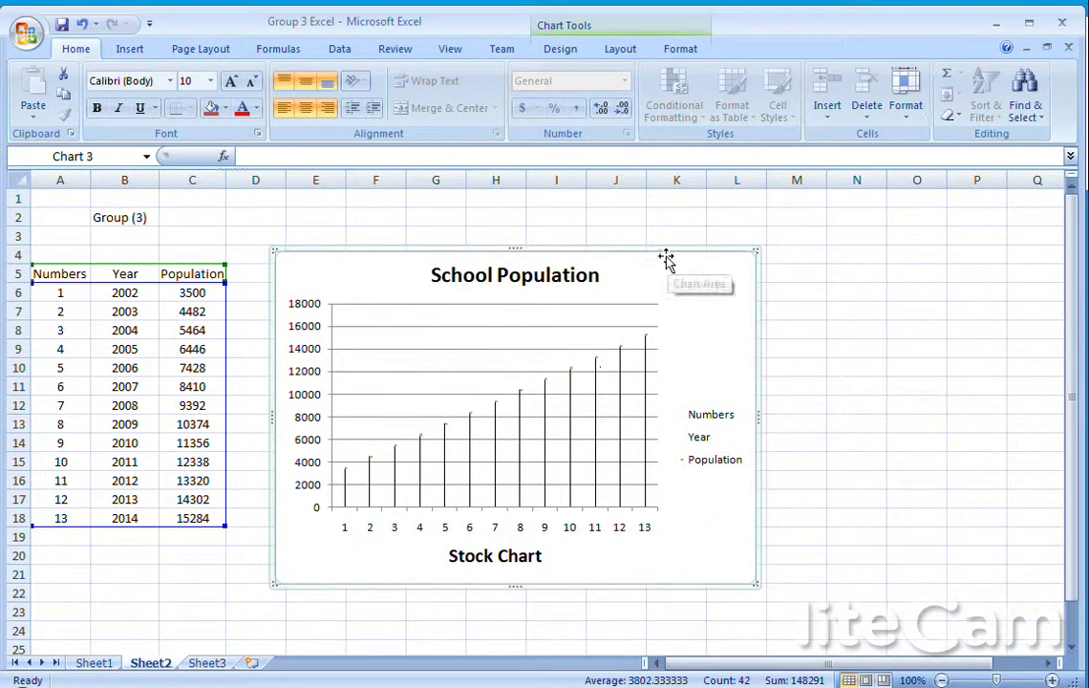
left_click(560, 47)
left_click(965, 113)
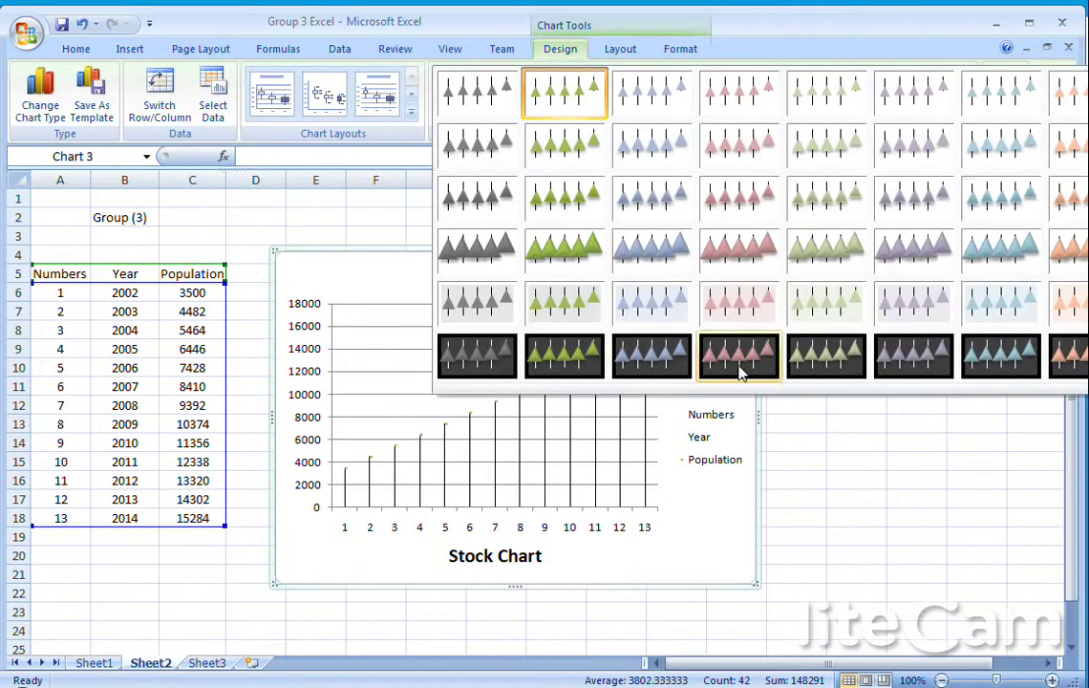
left_click(657, 359)
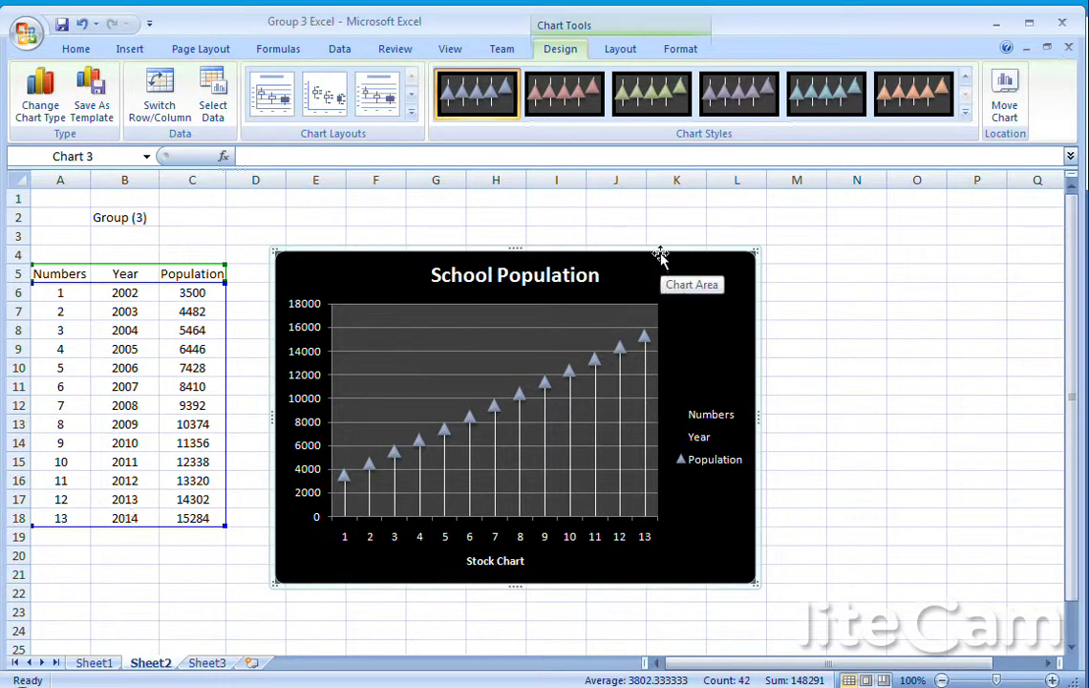
Step: Replace the chart's horizontal category axis labels with the comma-separated years 2002 through 2014
right_click(581, 353)
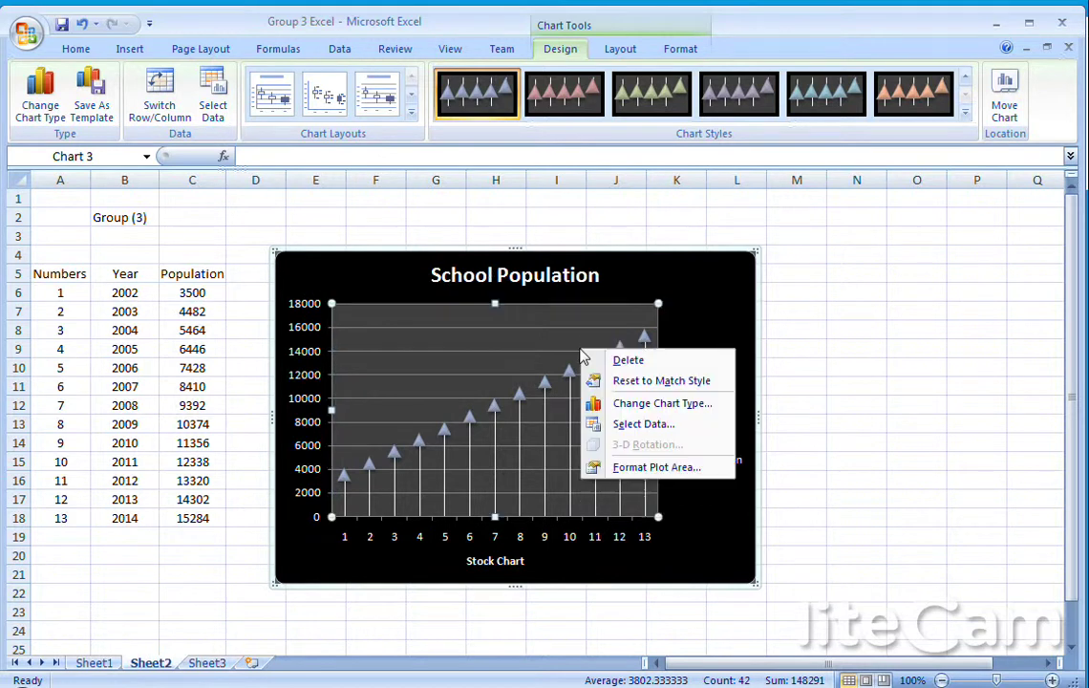
left_click(634, 425)
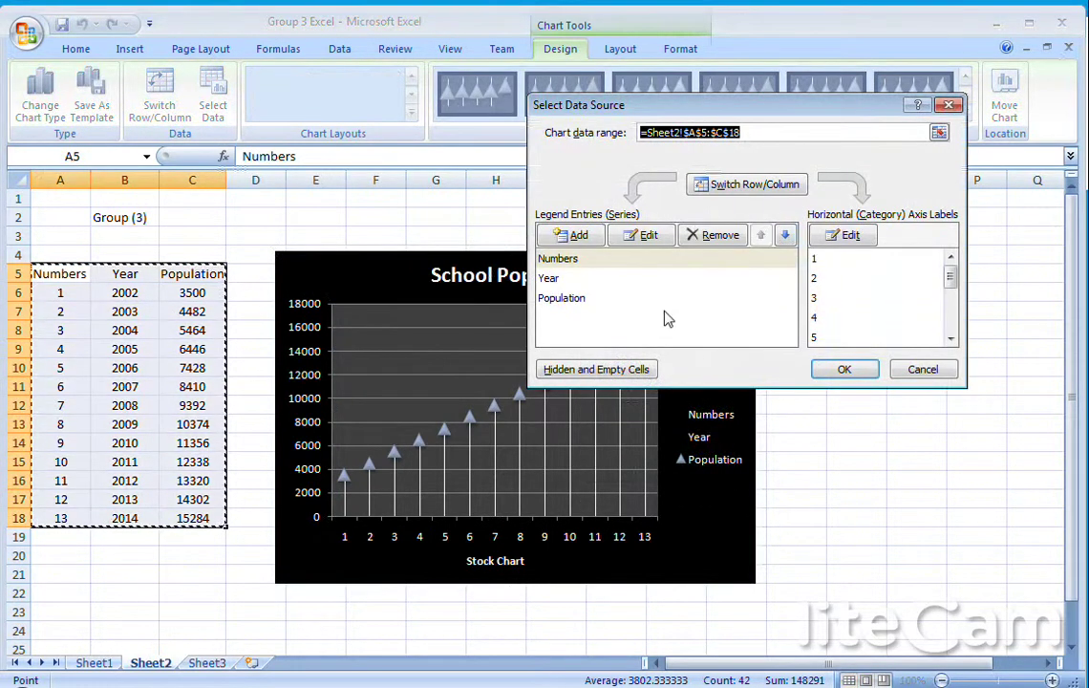
left_click(559, 279)
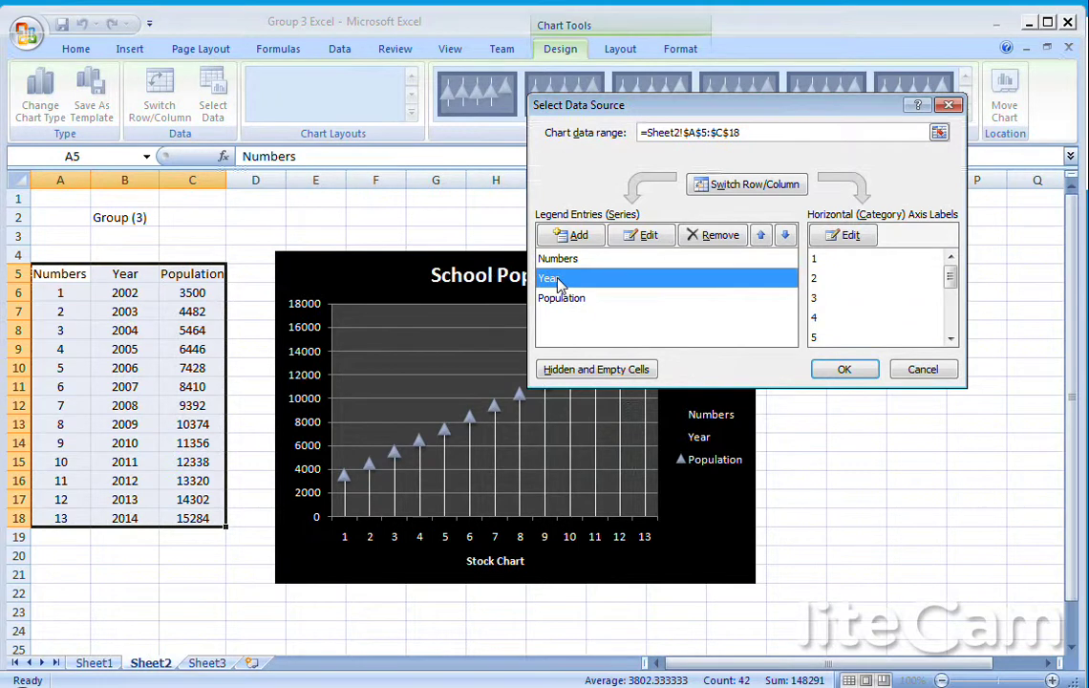
left_click(849, 236)
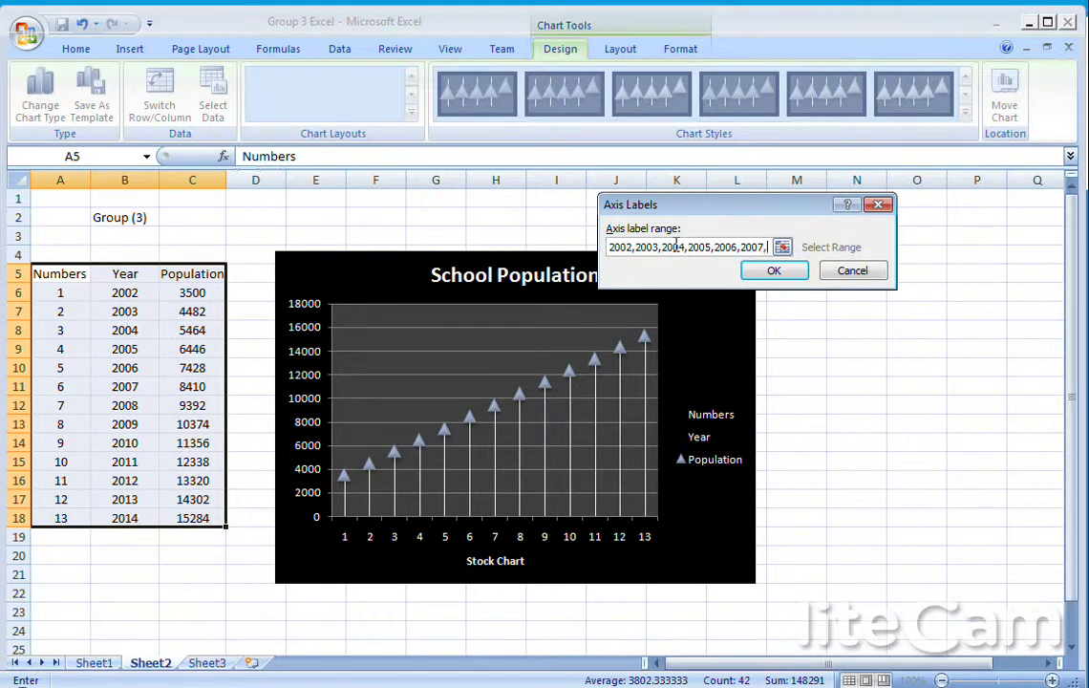
type("2008,")
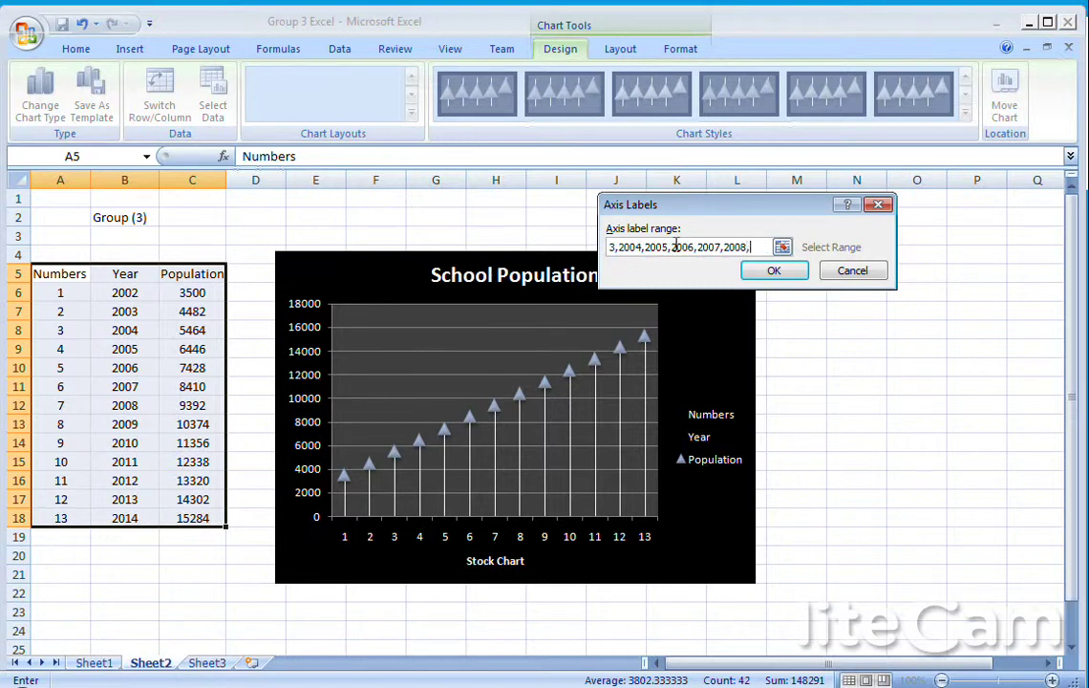
type("2009,2010")
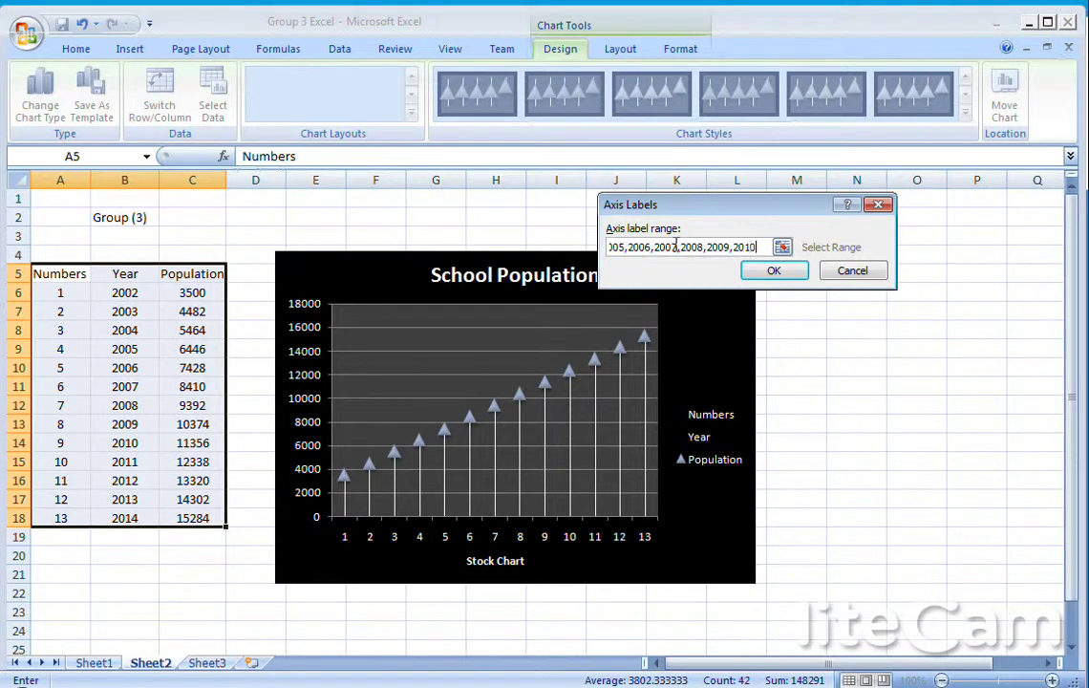
type(",2011")
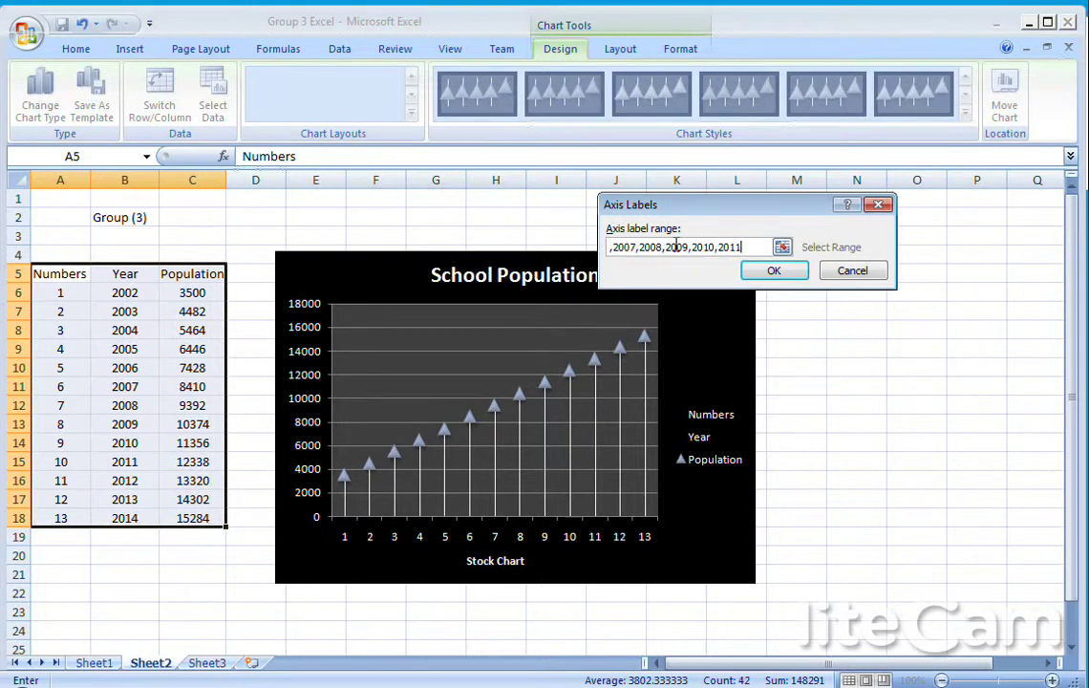
type(",2012,2013,2014")
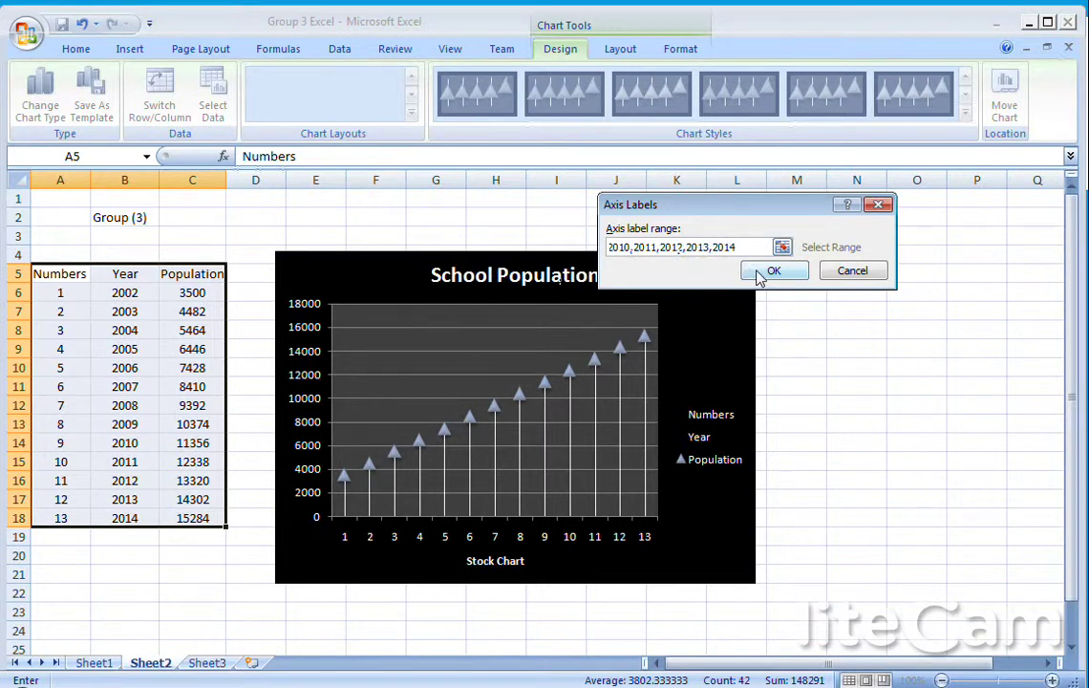
left_click(770, 271)
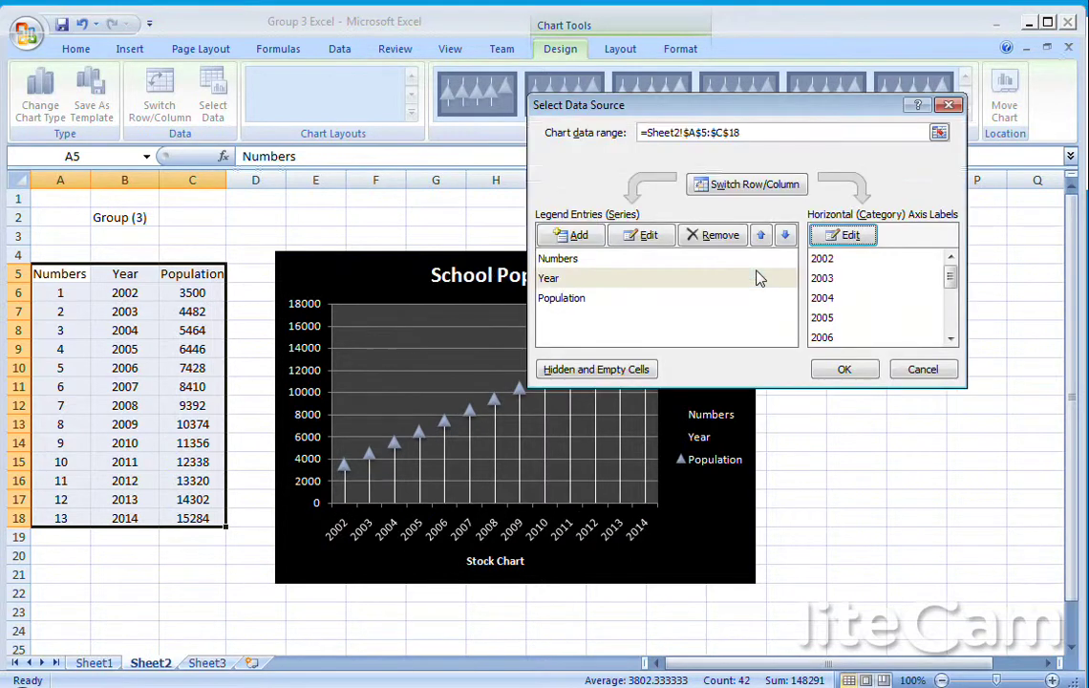
left_click(845, 370)
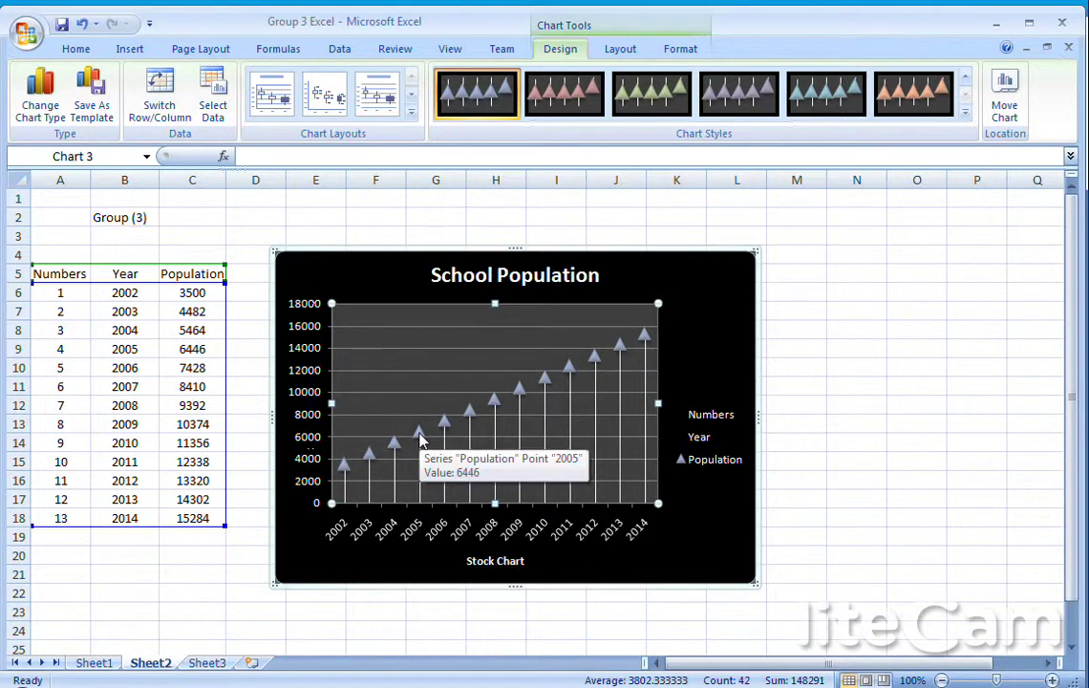
Step: Add data labels to the Population series in the School Population stock chart and deselect the chart
left_click(518, 388)
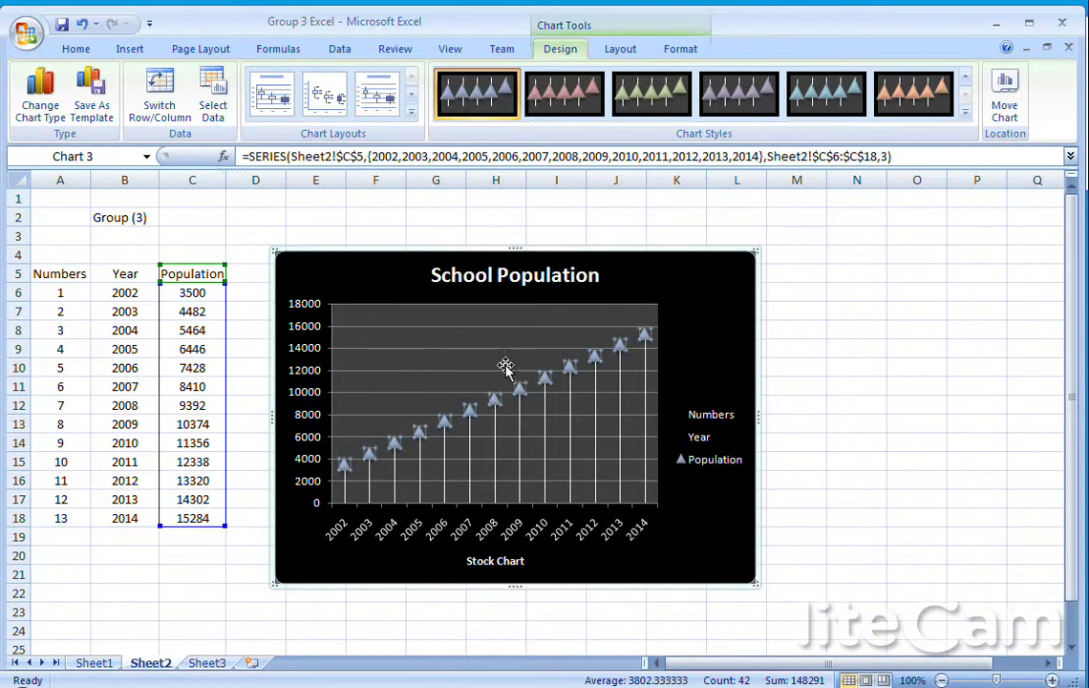
left_click(506, 367)
right_click(510, 369)
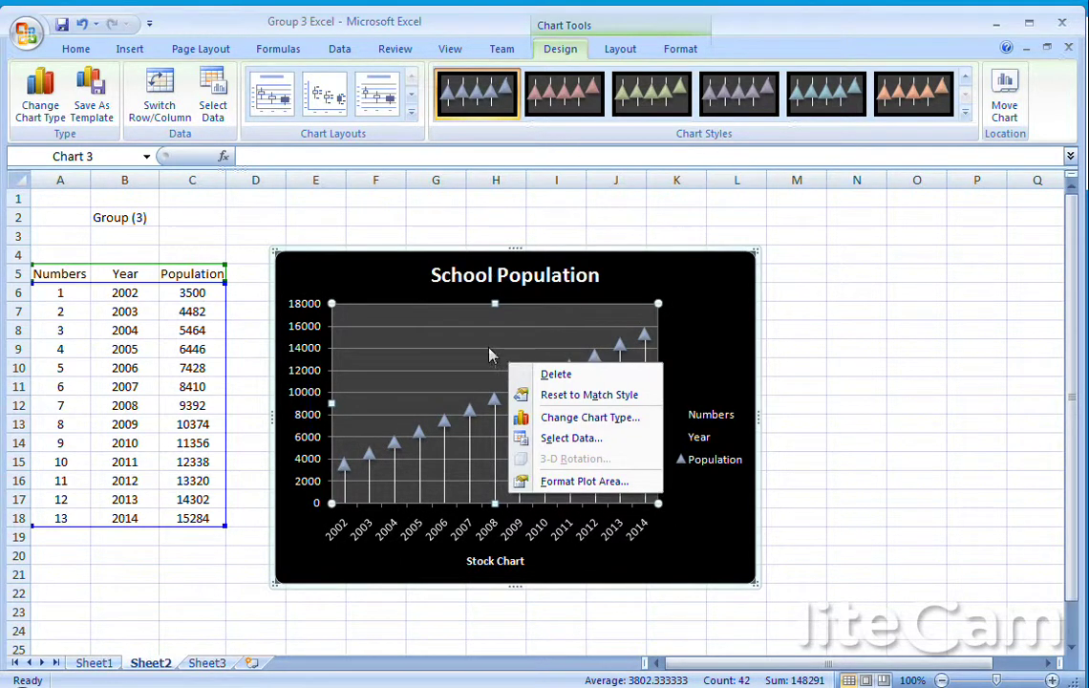
left_click(497, 358)
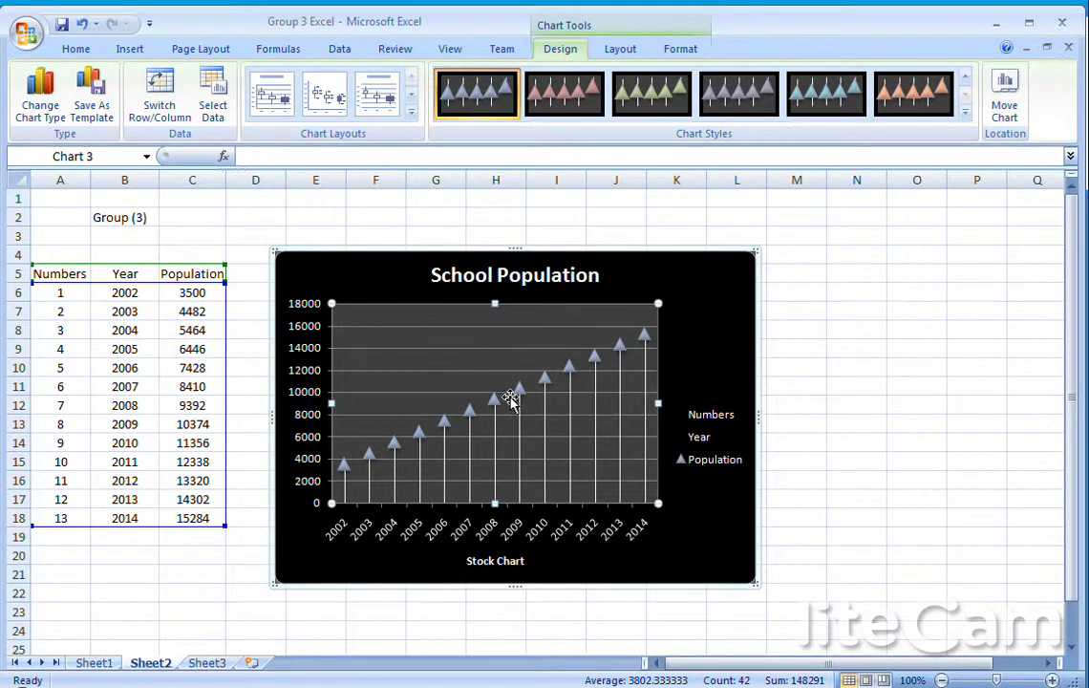
left_click(521, 392)
right_click(521, 392)
left_click(593, 514)
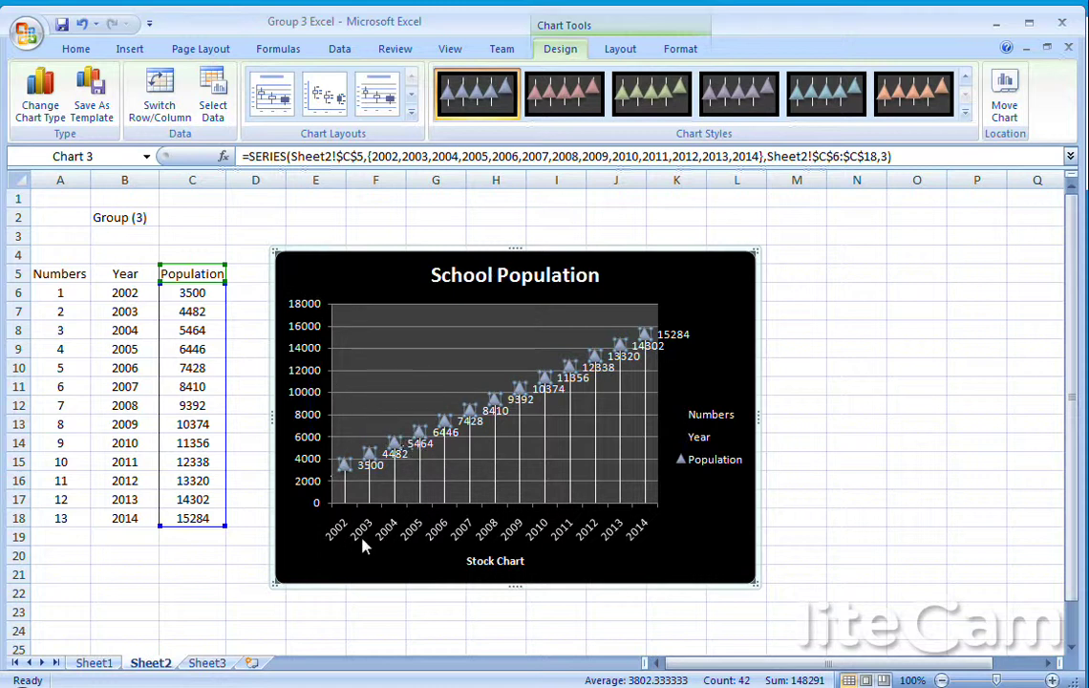
left_click(544, 247)
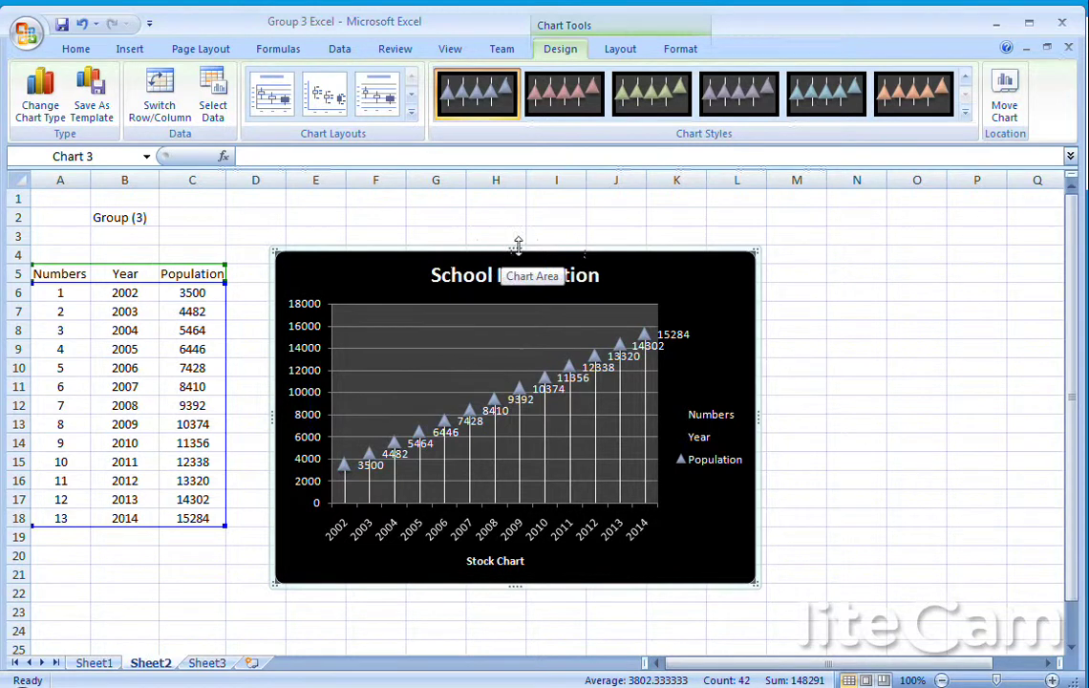
left_click(263, 235)
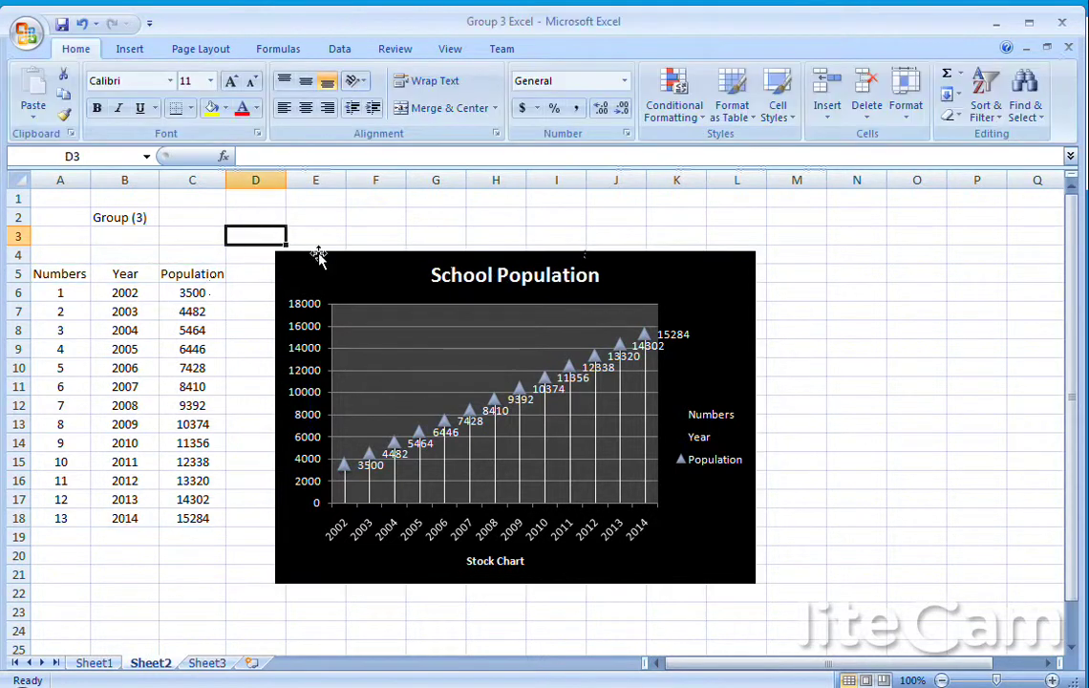
Step: Insert a 2-D clustered bar chart from the Year and Population data in B5:C18 and place it beside the stock chart
left_click_drag(102, 277, 191, 518)
left_click(127, 49)
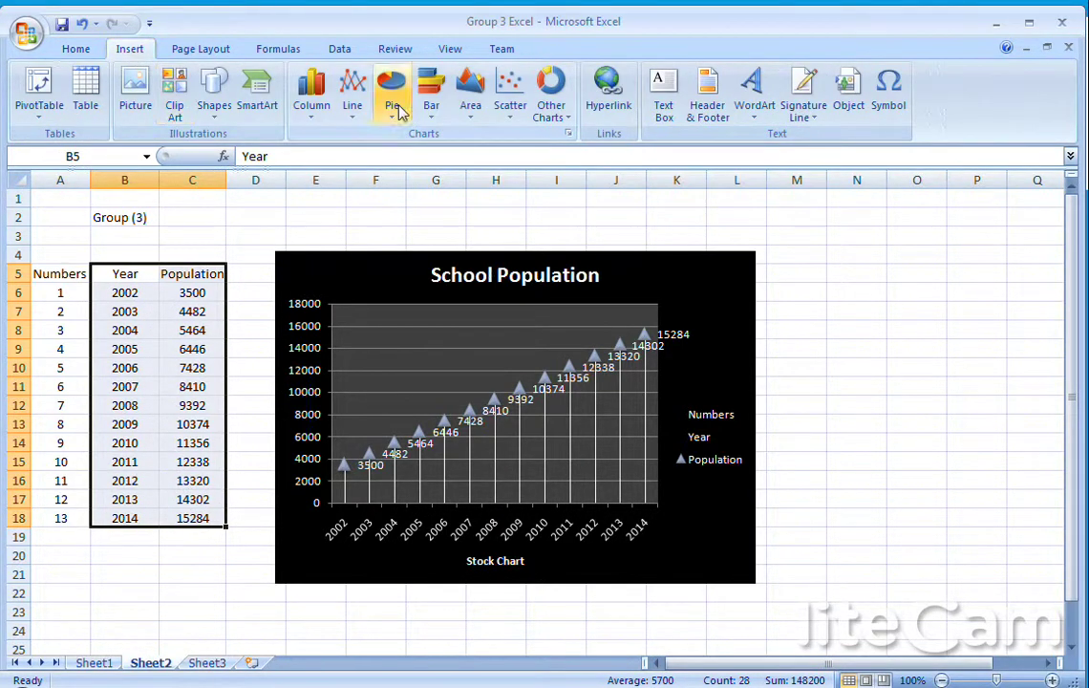
left_click(430, 100)
left_click(439, 181)
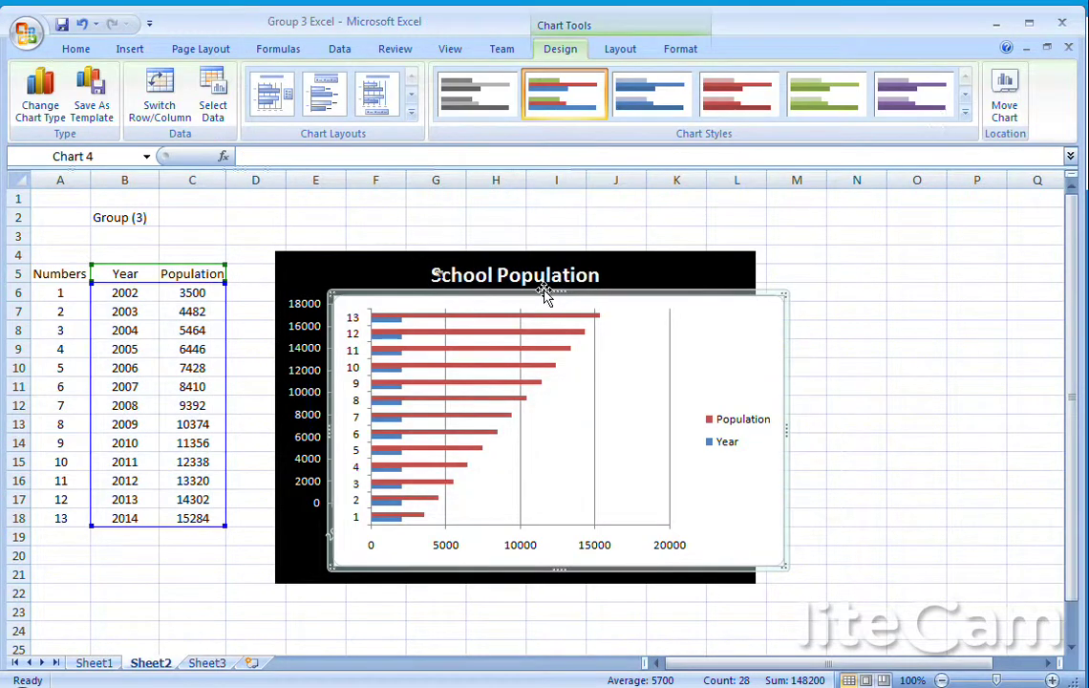
left_click_drag(540, 294, 977, 283)
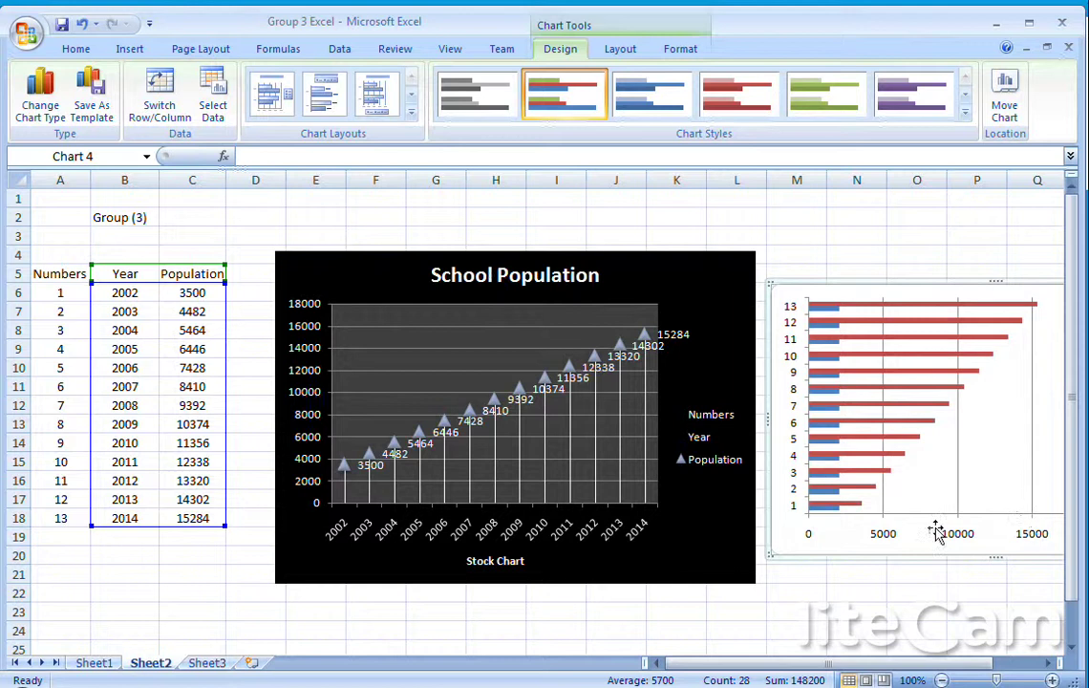
Step: Add a title above the bar chart reading "sCHOOL pOPULATION" and enlarge the chart down to about row 22
left_click_drag(814, 662, 899, 662)
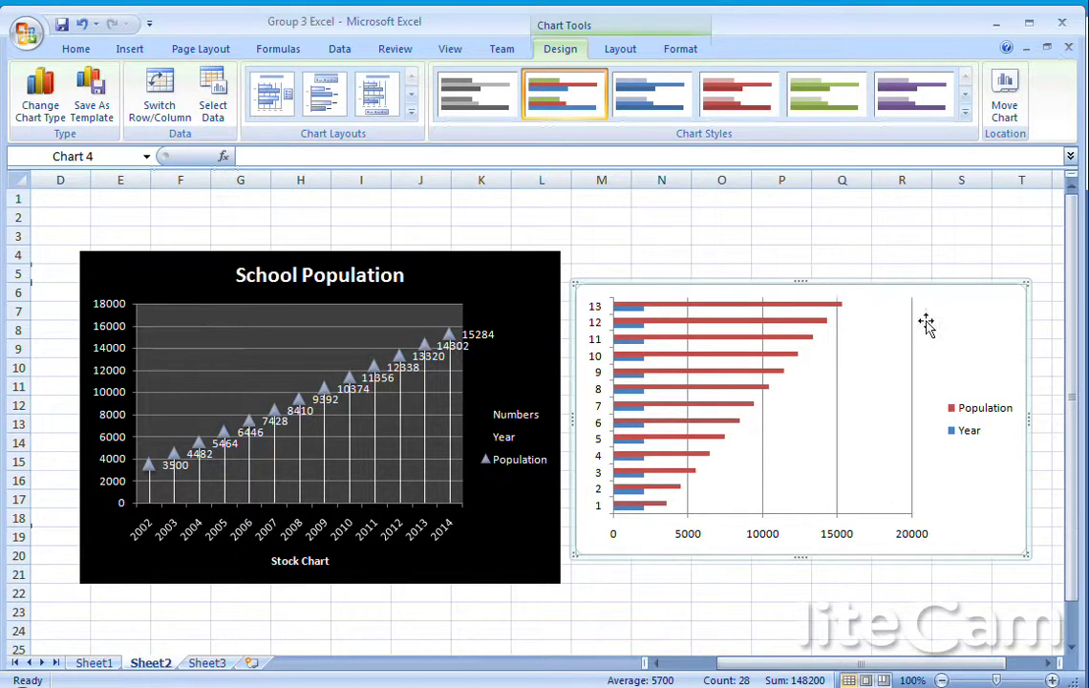
left_click(132, 53)
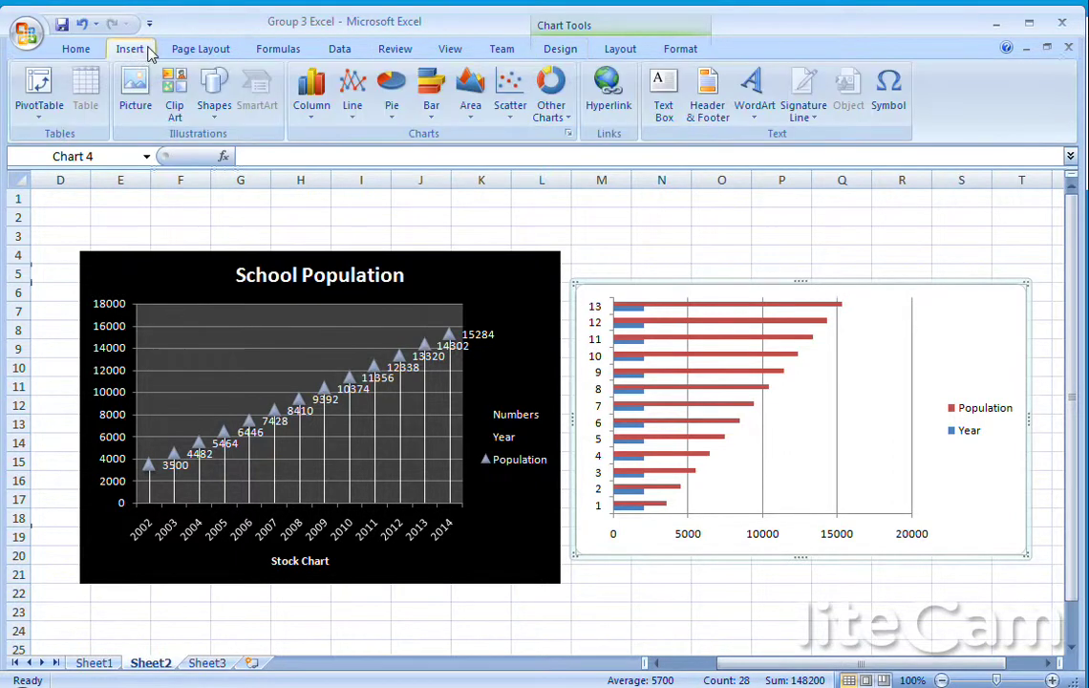
left_click(552, 46)
left_click(620, 48)
left_click(308, 107)
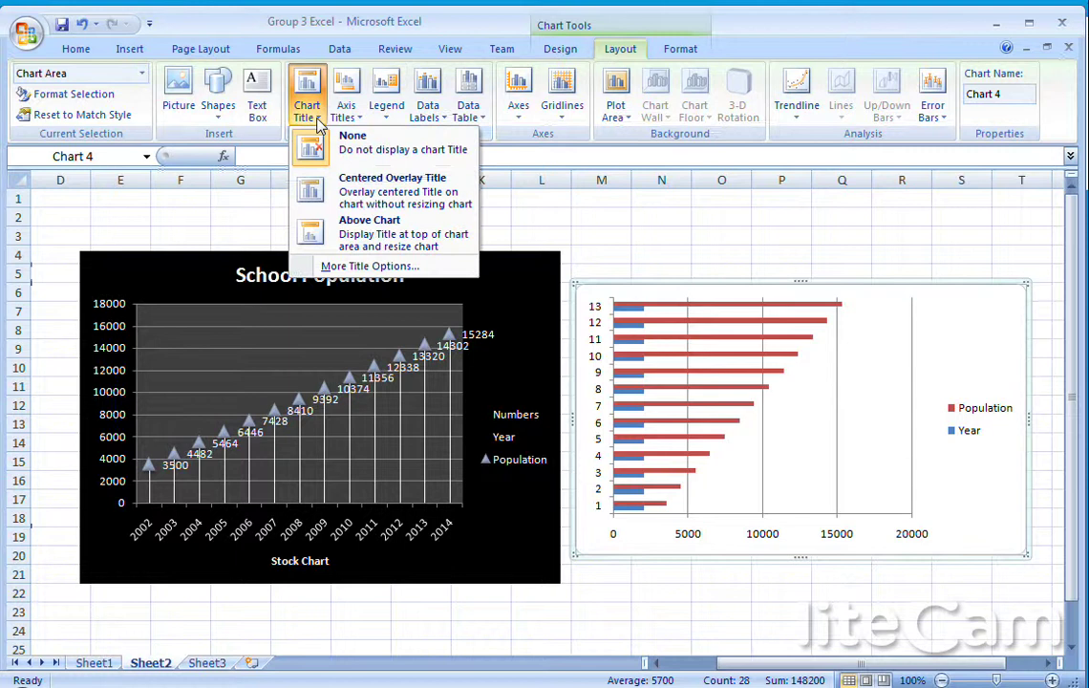
left_click(311, 233)
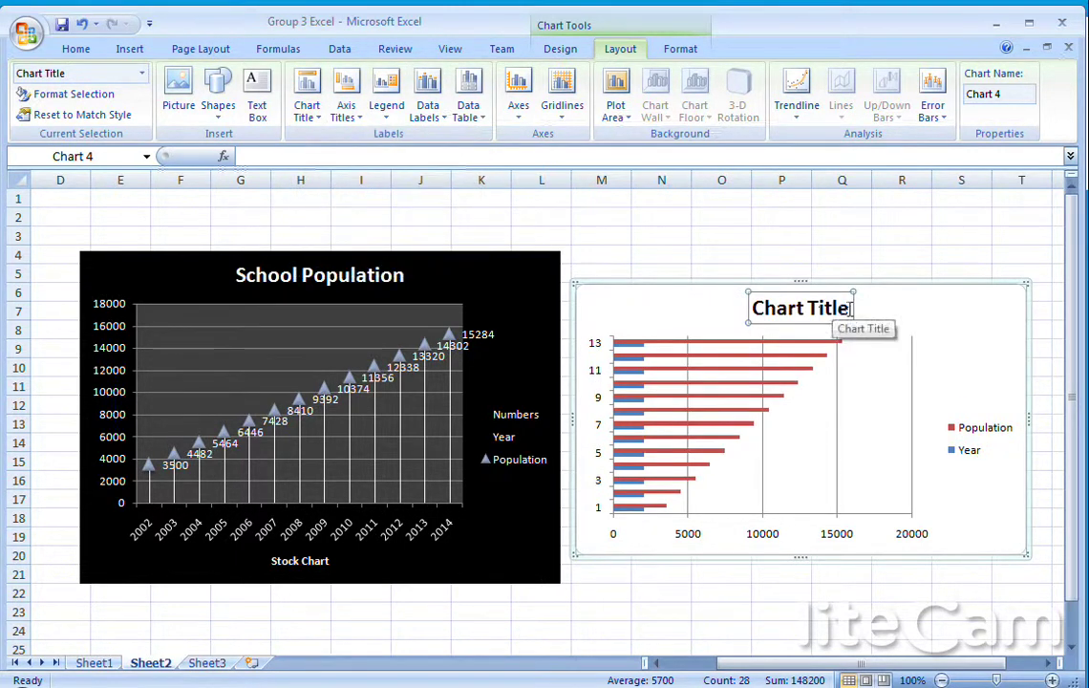
left_click_drag(848, 308, 755, 308)
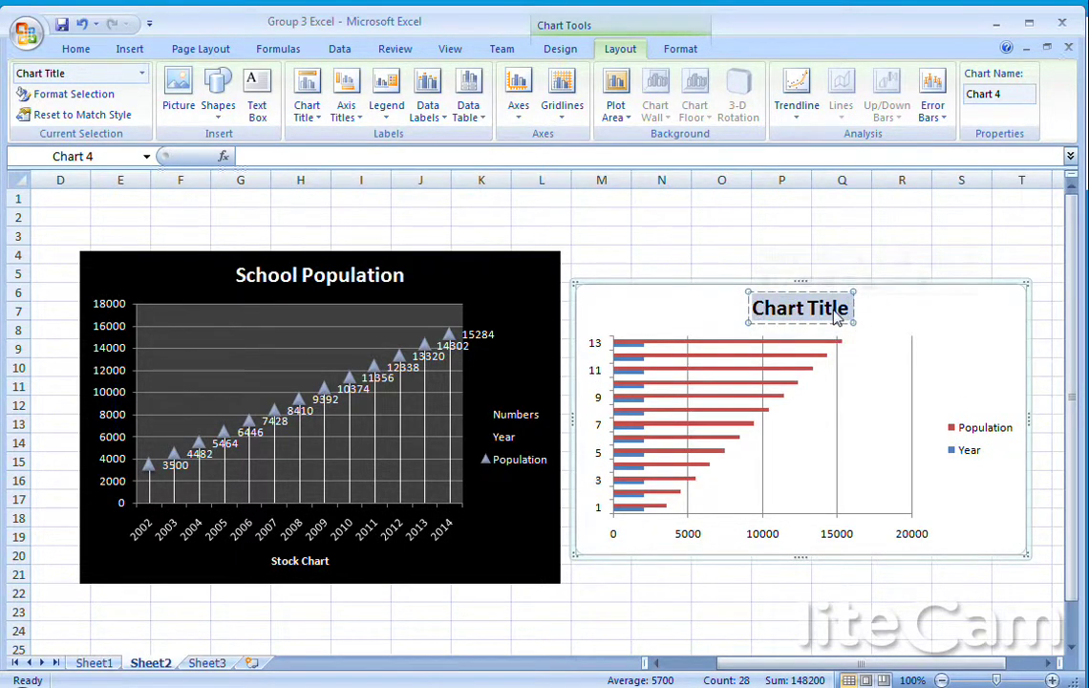
type("sCHOOl")
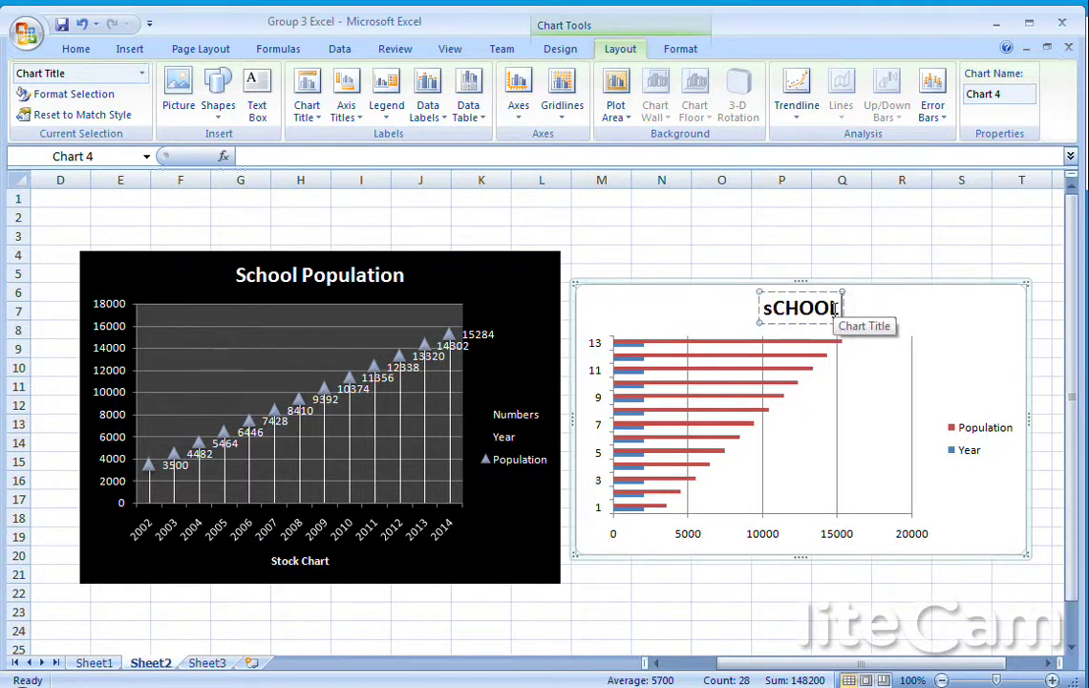
type(" pOPULATI")
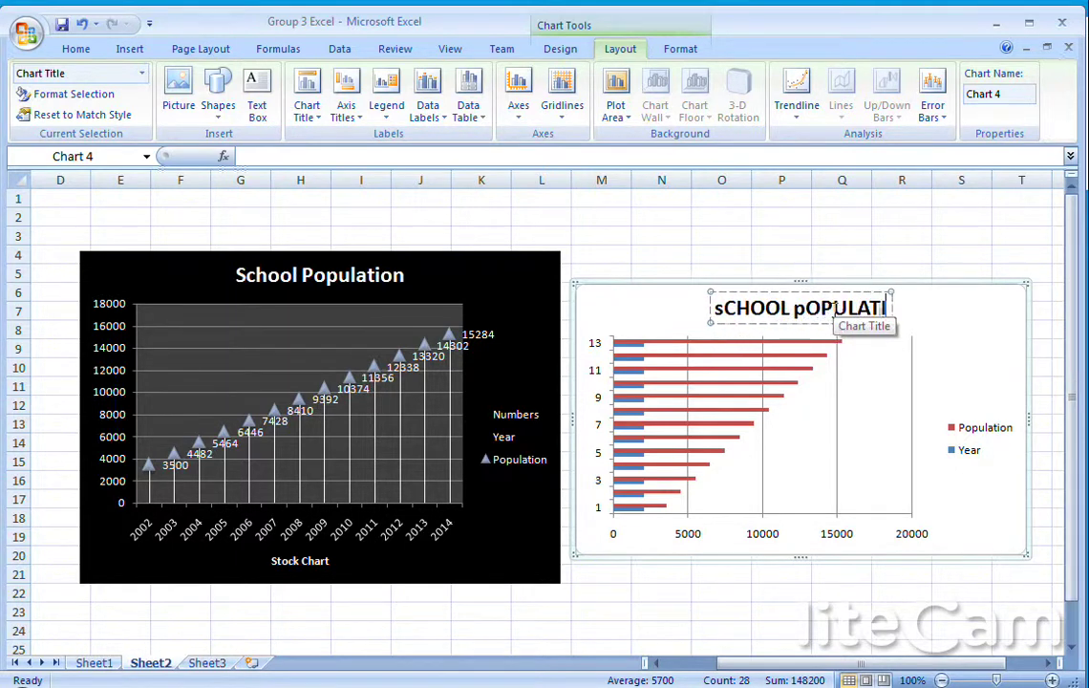
type("ON")
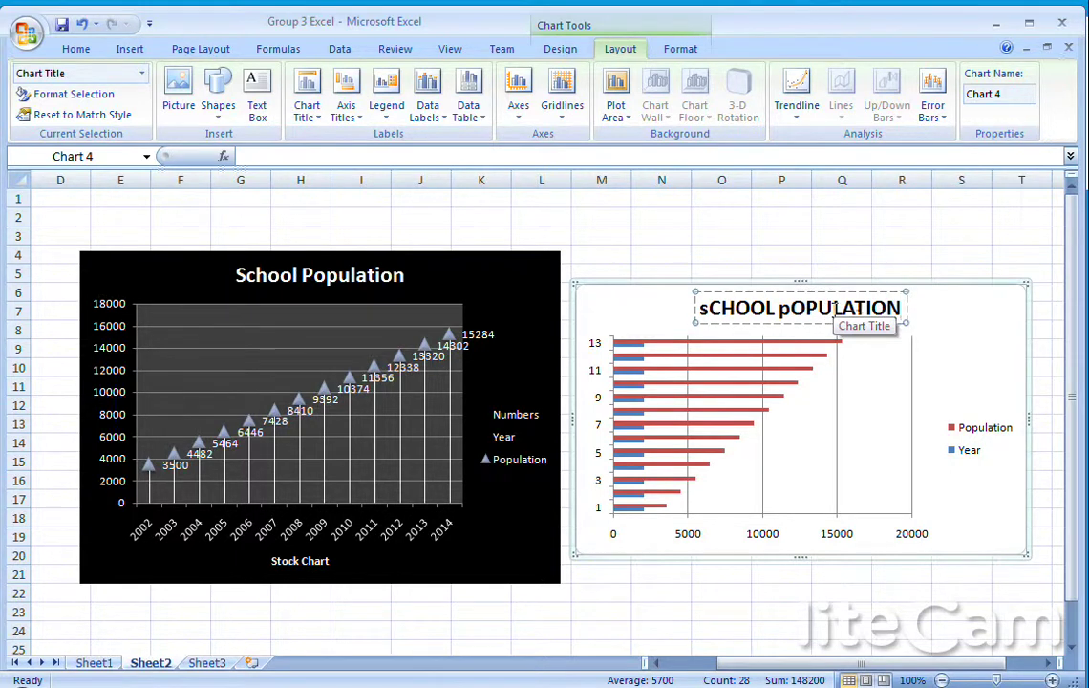
left_click(946, 304)
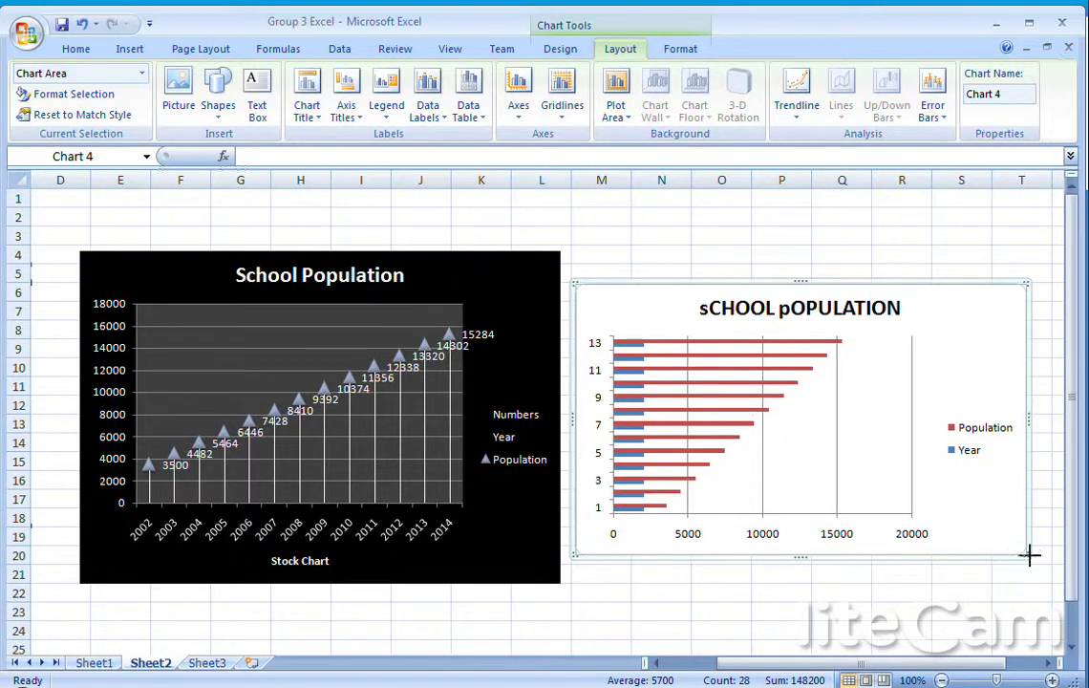
left_click_drag(1030, 554, 1050, 599)
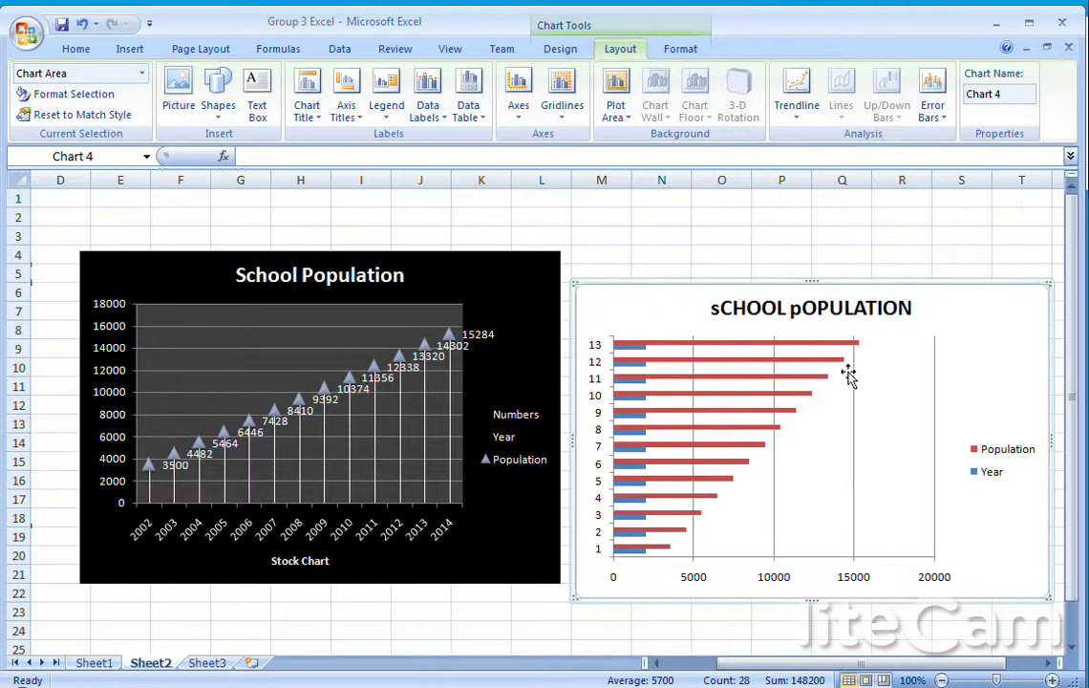
Step: Replace the bar chart's category axis labels with the comma-separated years 2002 through 2010 and 2012 through 2014
left_click(704, 371)
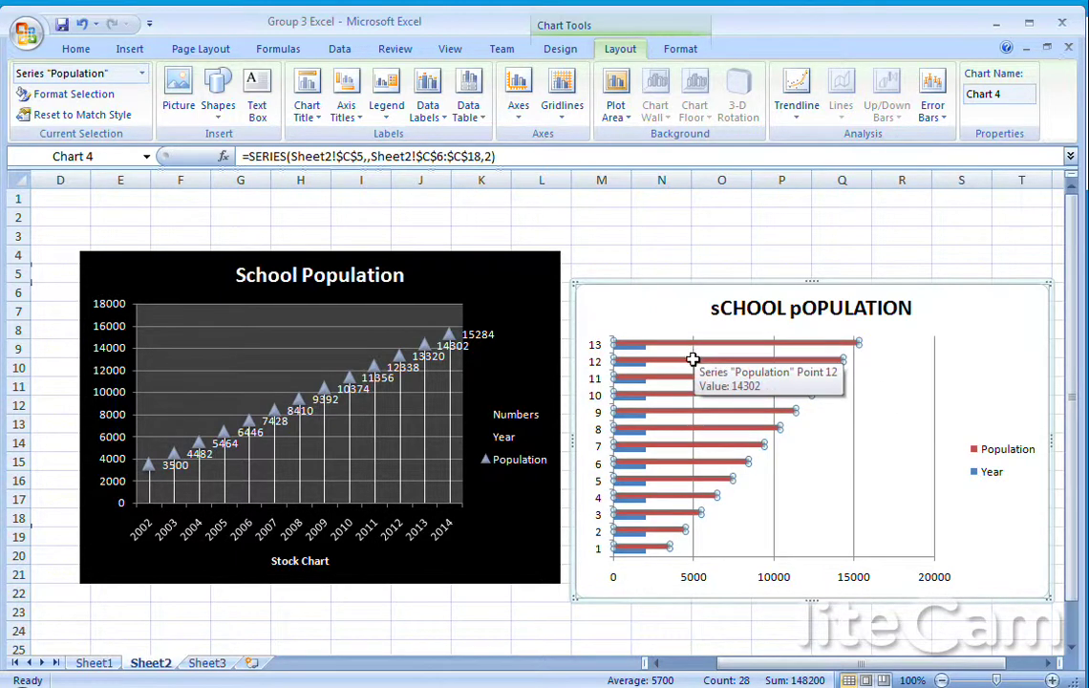
right_click(696, 369)
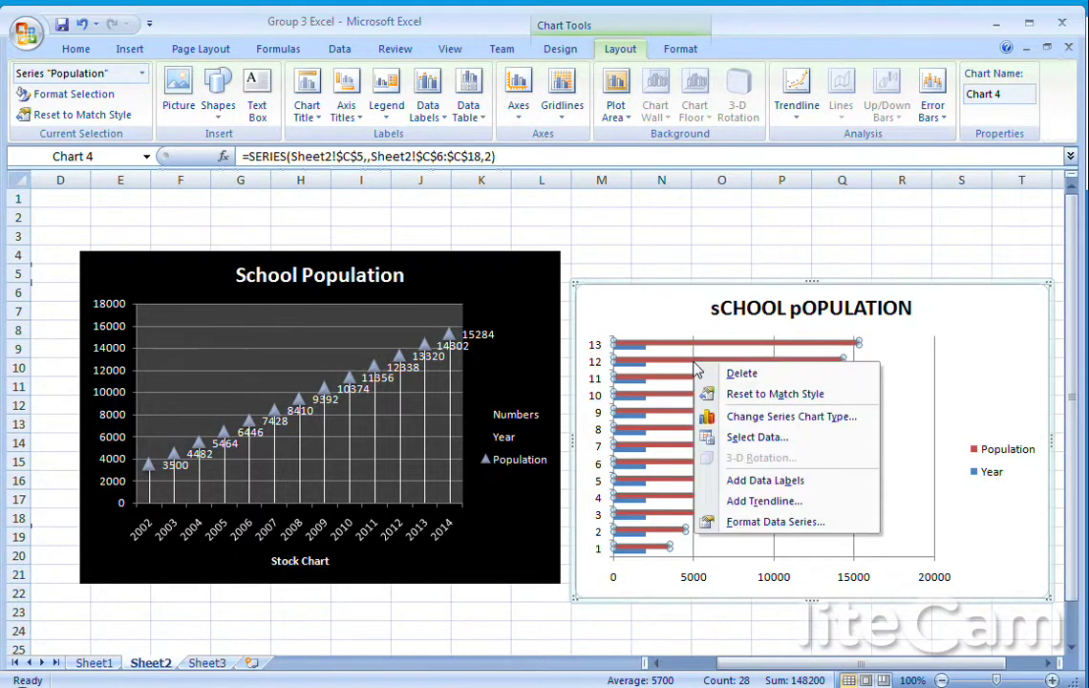
left_click(750, 437)
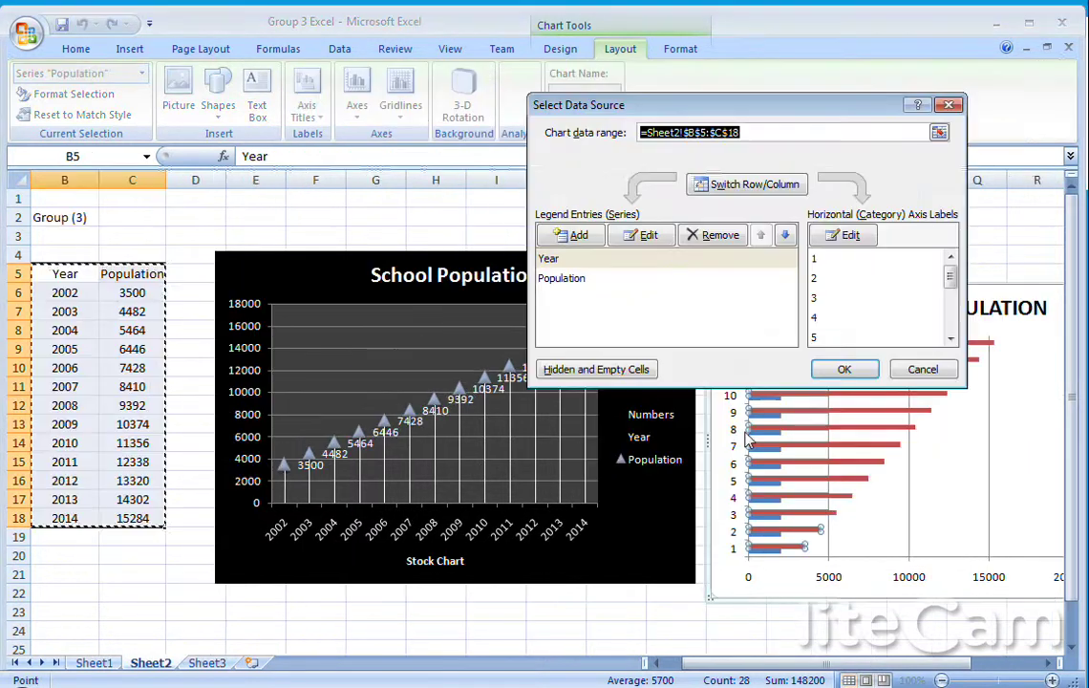
left_click(559, 259)
left_click(852, 236)
left_click_drag(867, 211, 729, 212)
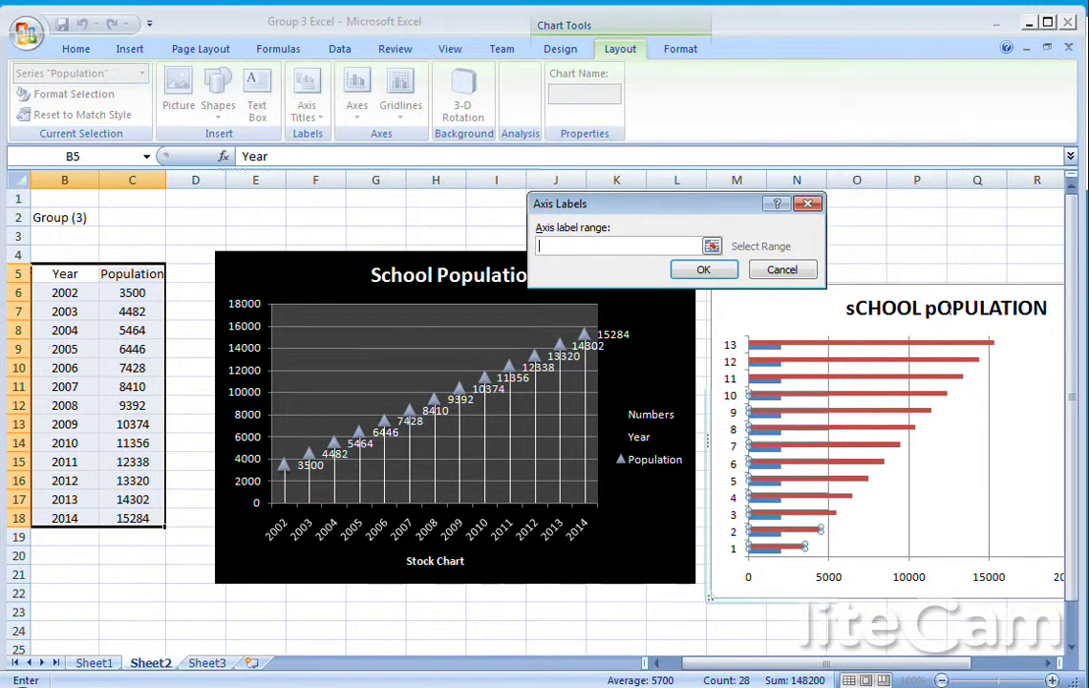
key("ctrl+v")
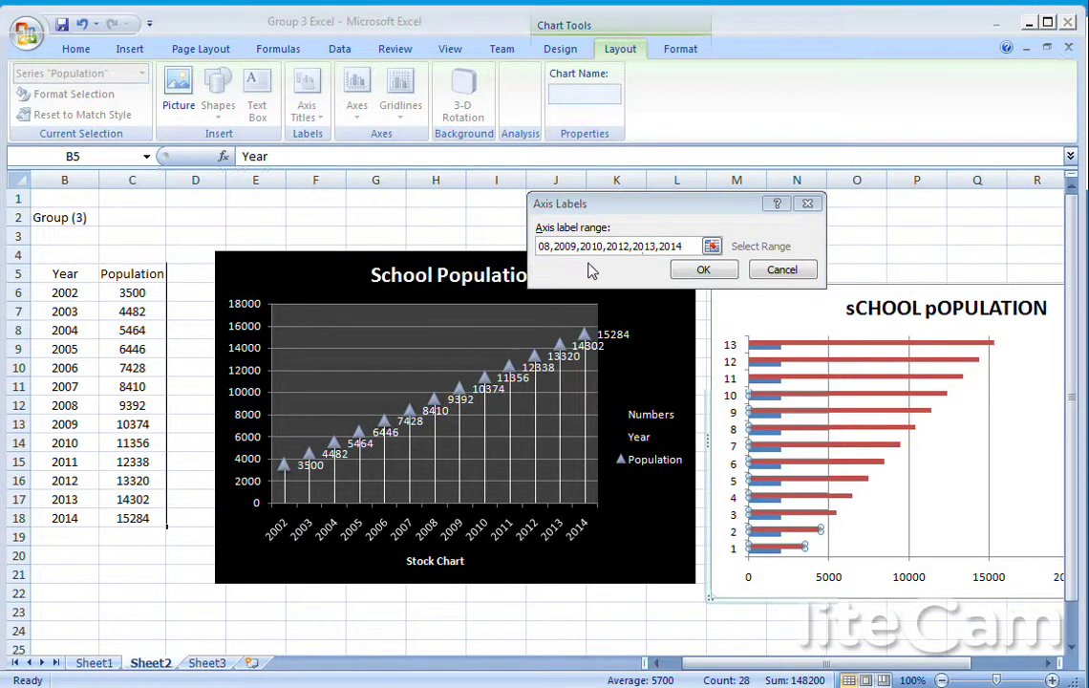
left_click(702, 270)
left_click(845, 370)
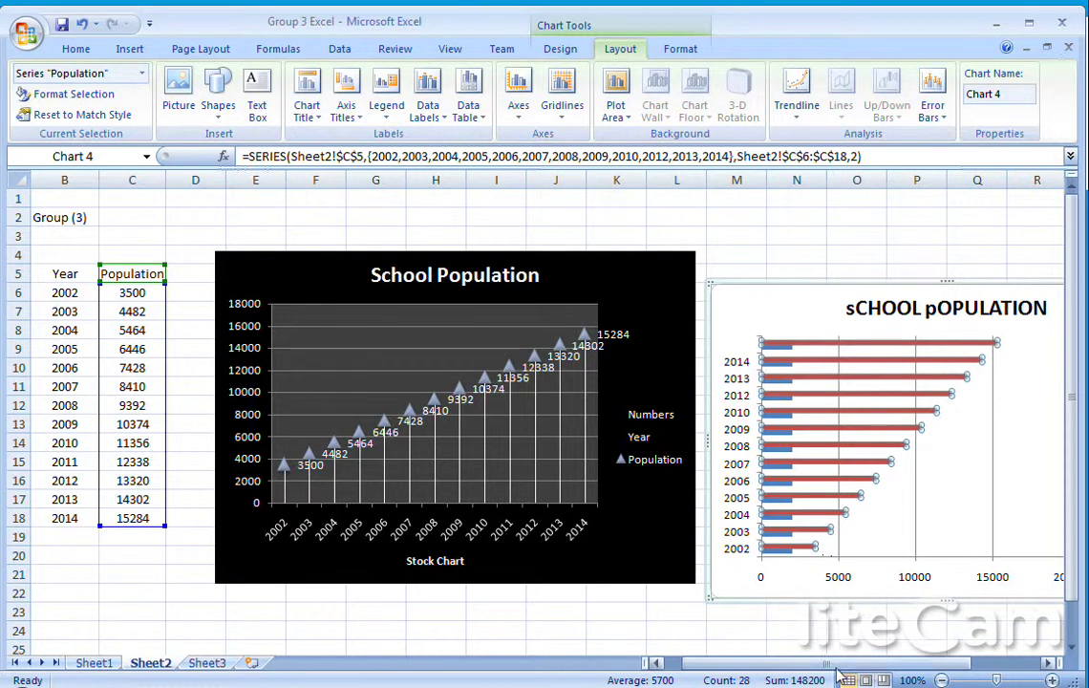
Step: Enlarge the bar chart across to about column W and down to about row 23
left_click_drag(865, 666, 908, 674)
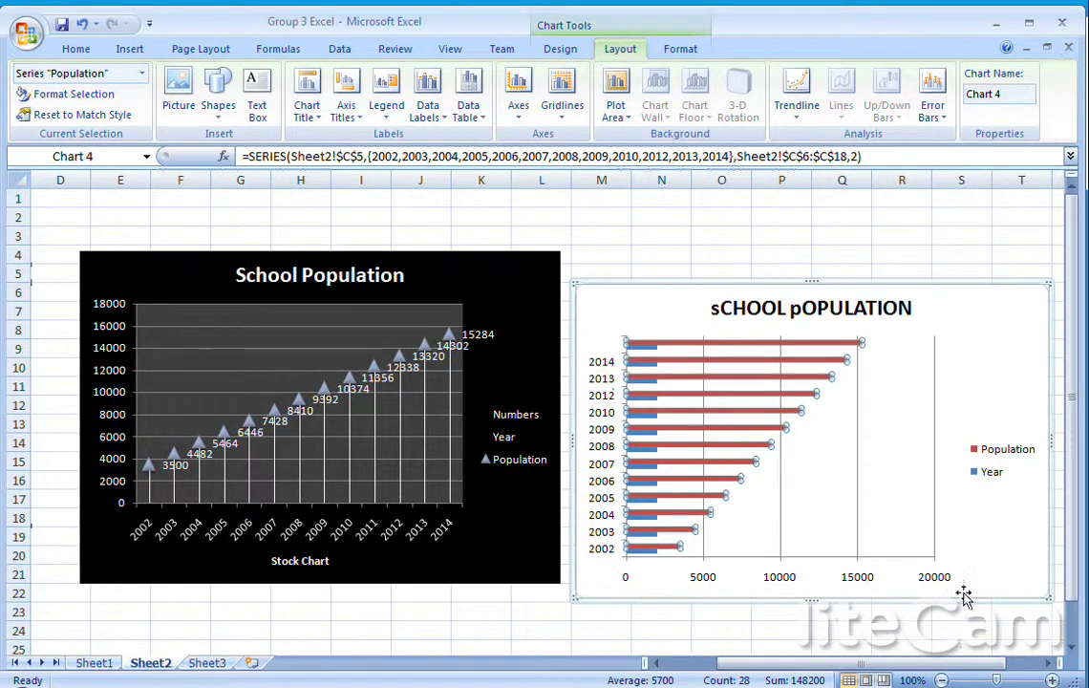
left_click_drag(1048, 599, 847, 622)
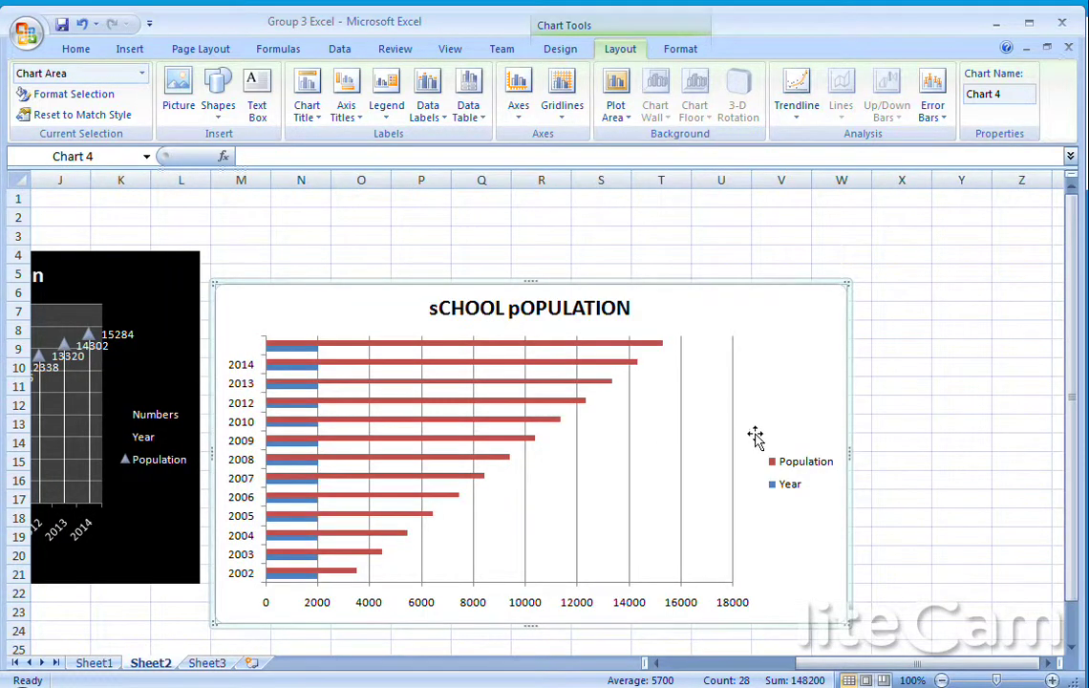
left_click_drag(476, 544, 516, 533)
Step: Add a horizontal axis title below the bar chart's axis reading "bAR CHART"
left_click(343, 110)
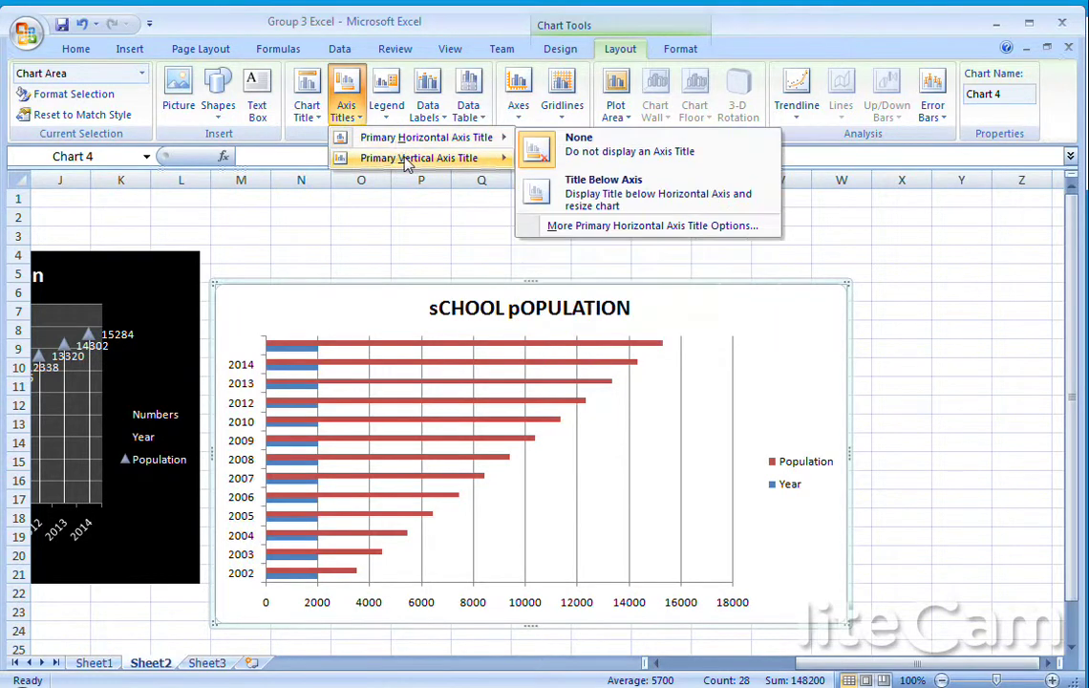
left_click(594, 199)
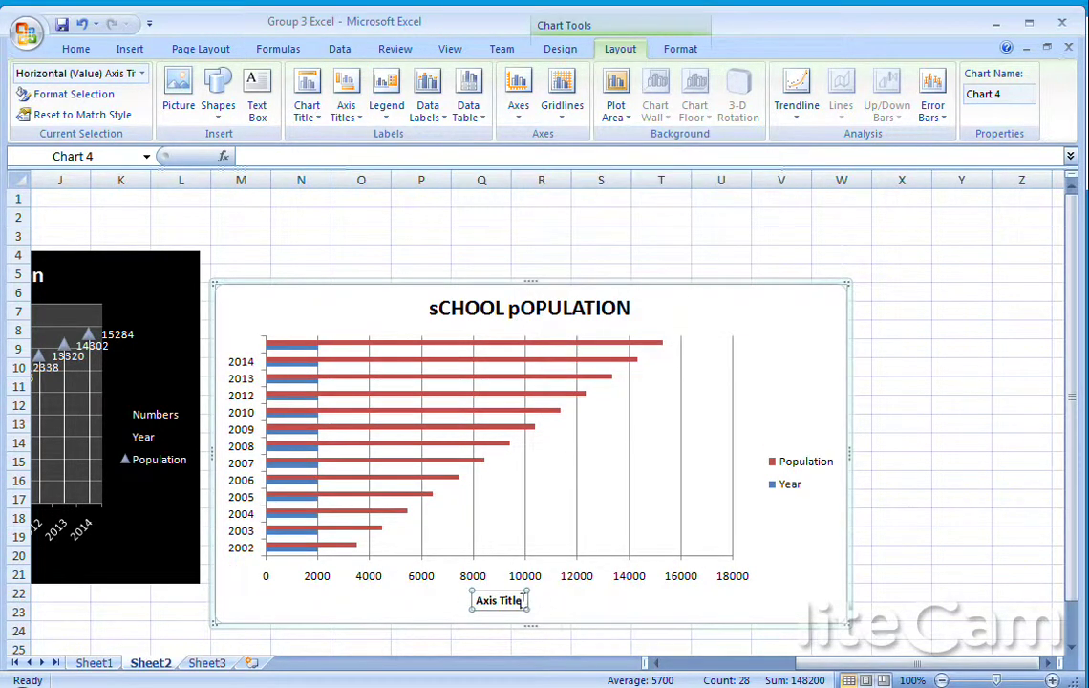
left_click(488, 603)
key("ctrl+a")
type("bAR CHART")
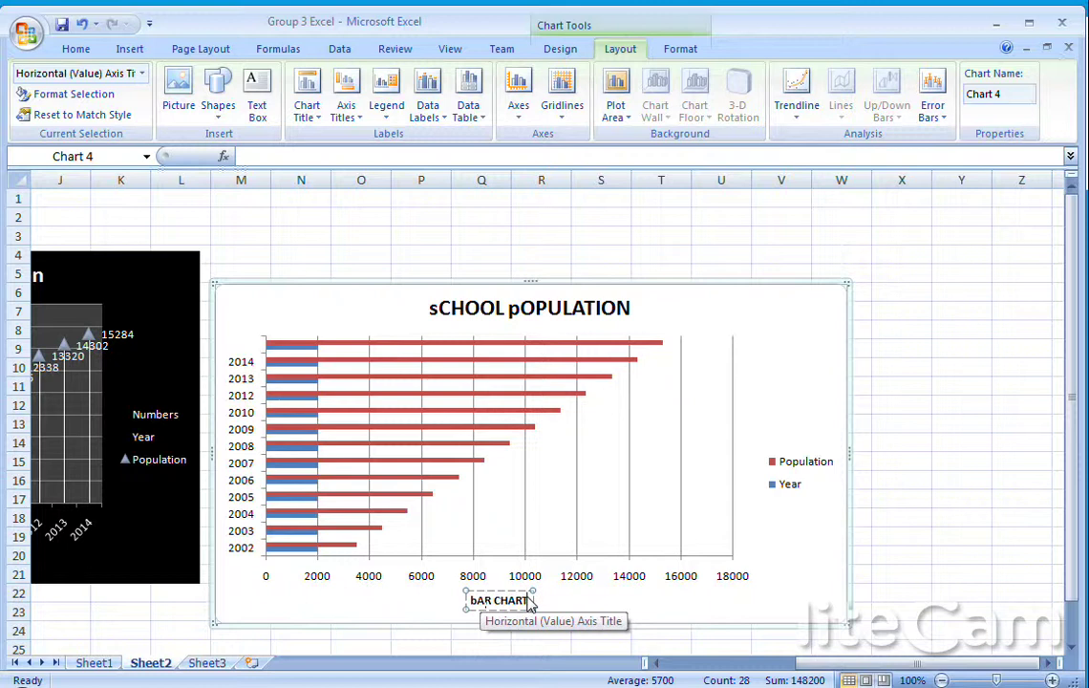
Step: Set the font size of the bar chart's horizontal axis title to 16
left_click_drag(528, 602, 474, 600)
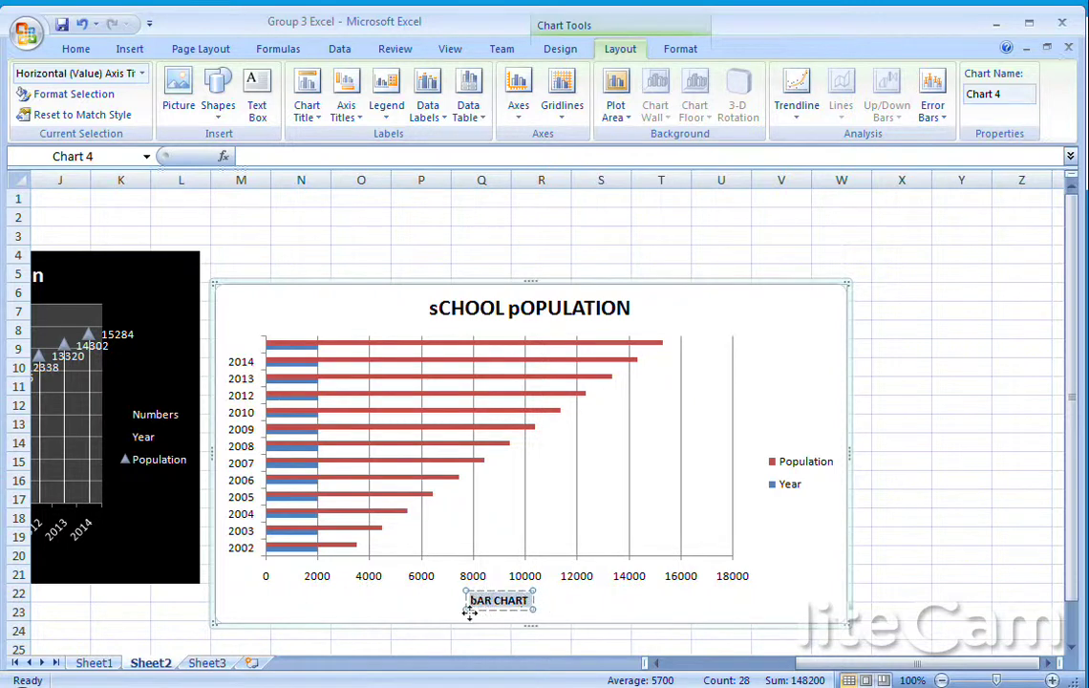
left_click(72, 50)
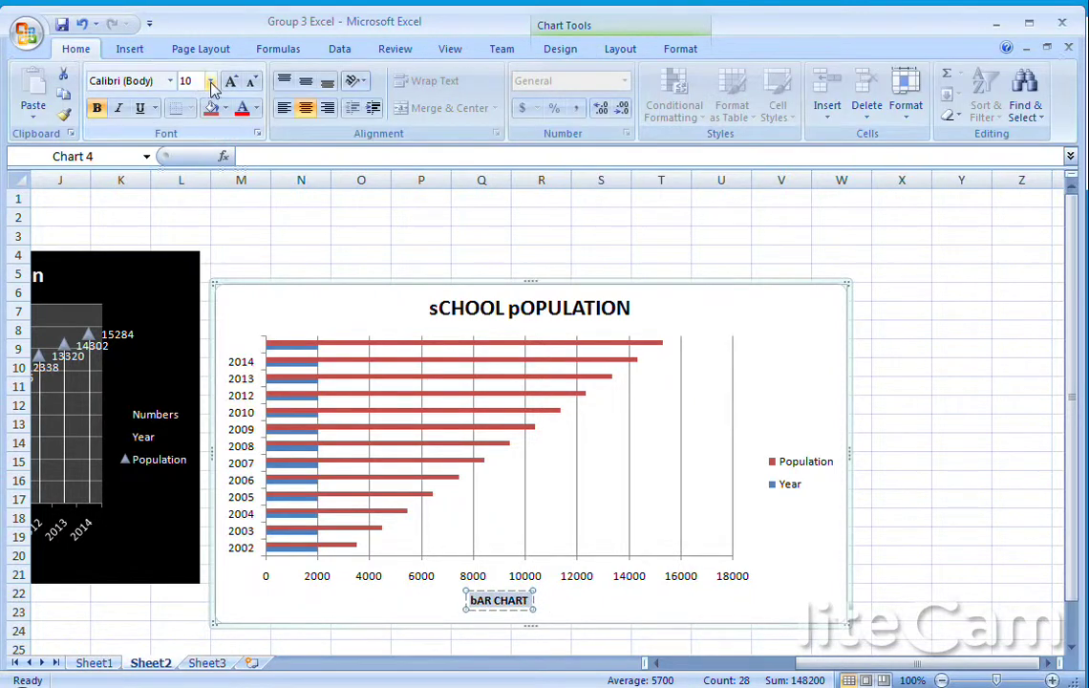
left_click(211, 81)
left_click(191, 214)
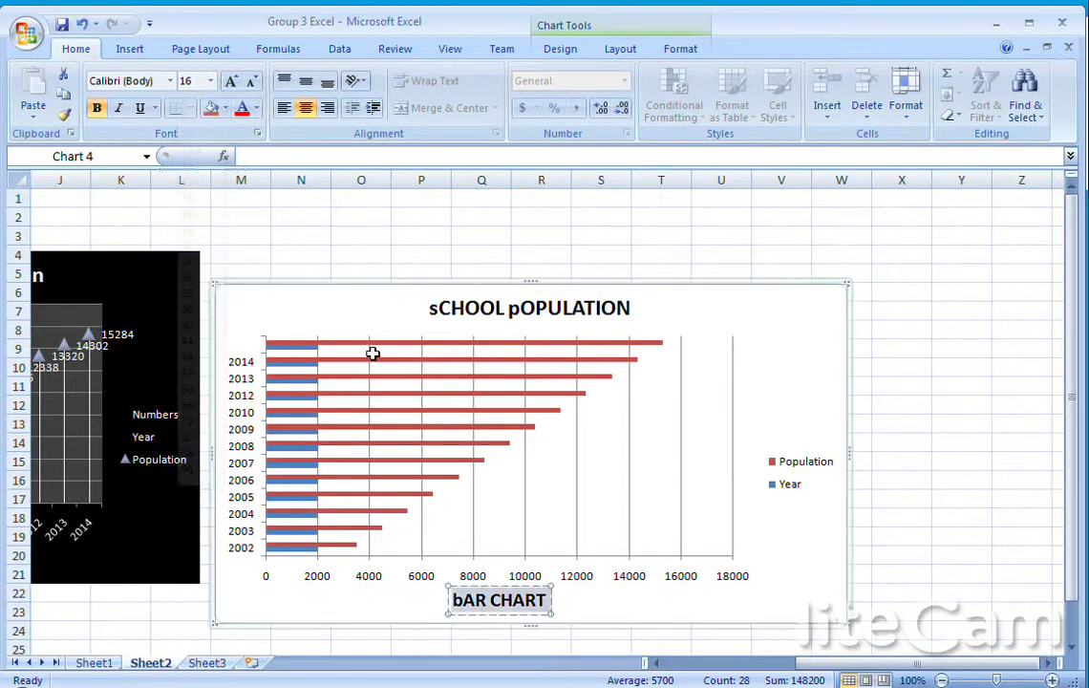
Step: Capitalize the first letter of the bar chart's horizontal axis title so it reads "BAR CHART"
left_click(464, 604)
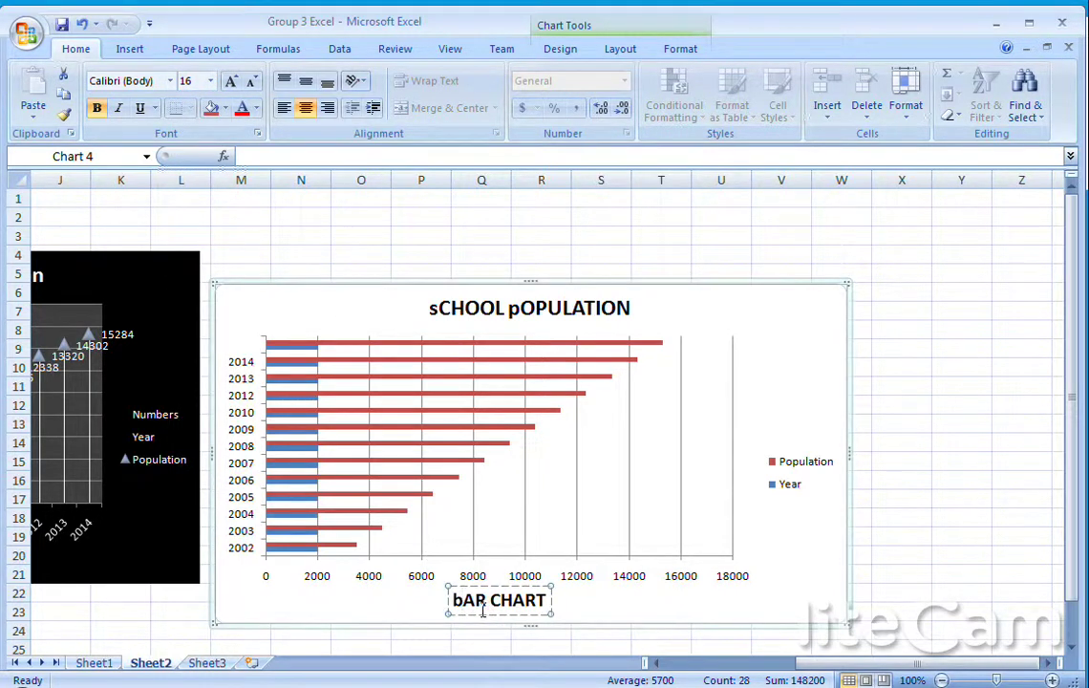
key("BackSpace")
type("B")
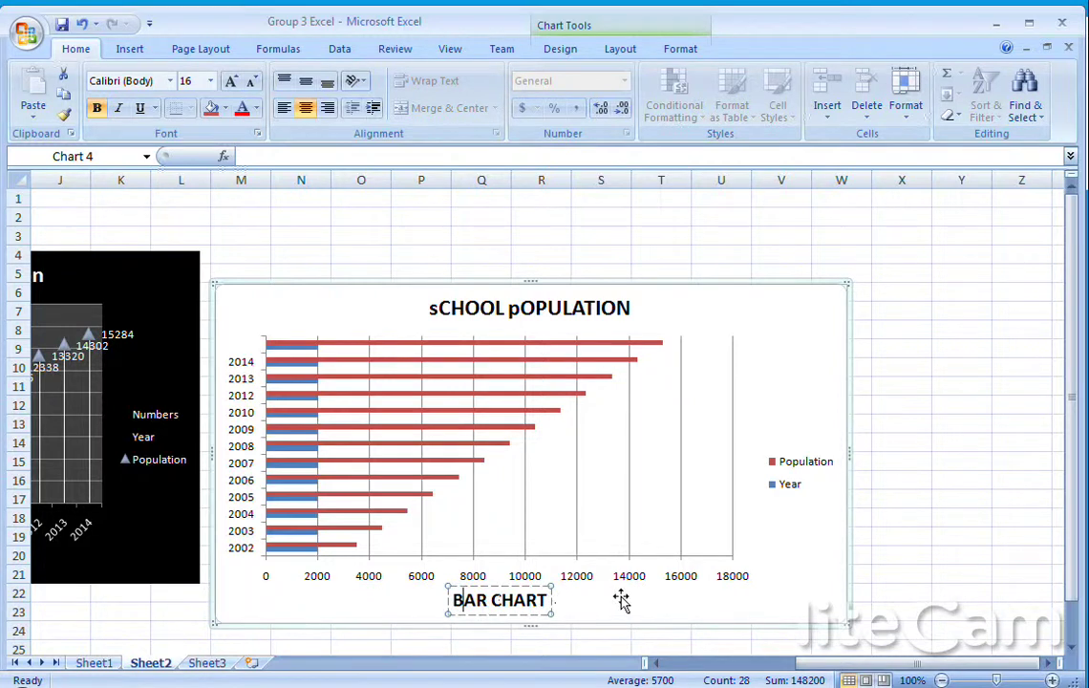
Step: Add data labels to the Population series of the bar chart
left_click(621, 599)
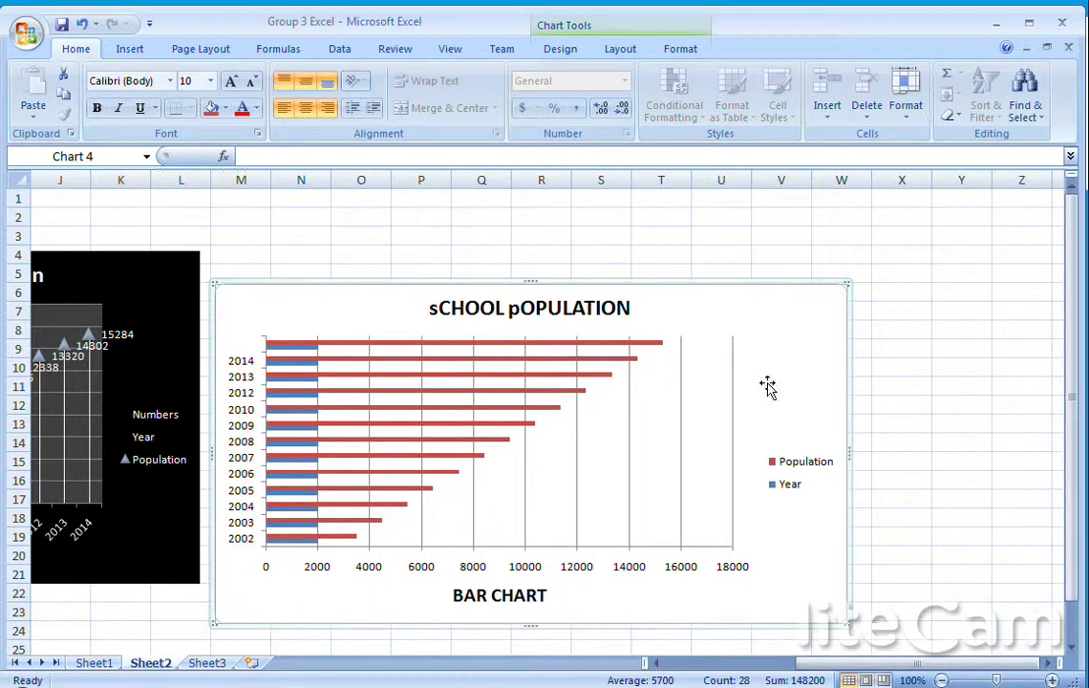
left_click(536, 352)
right_click(533, 343)
left_click(537, 342)
right_click(537, 342)
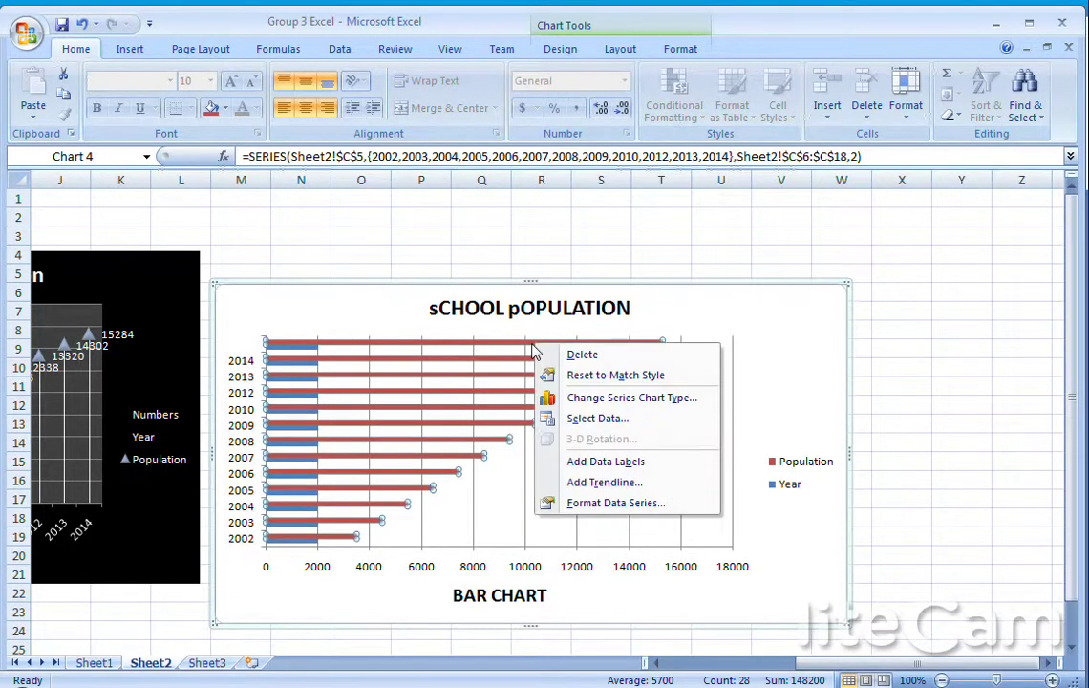
left_click(625, 468)
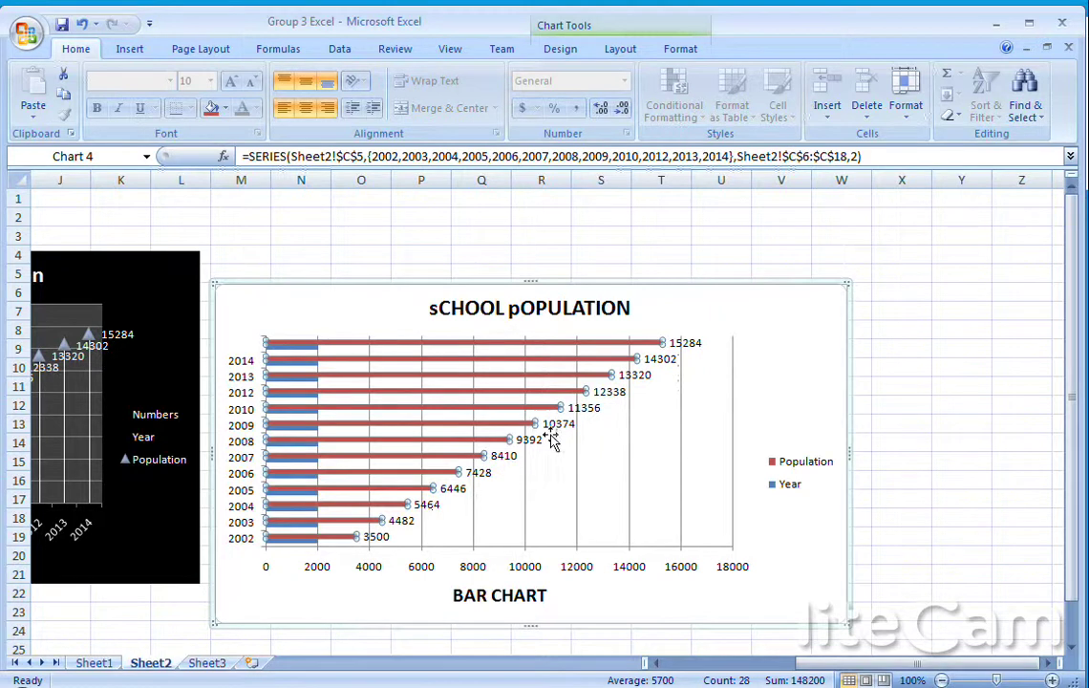
Step: Apply the multicolour chart style with black background to the bar chart and move it up to row 4, level with the stock chart's top
left_click(714, 285)
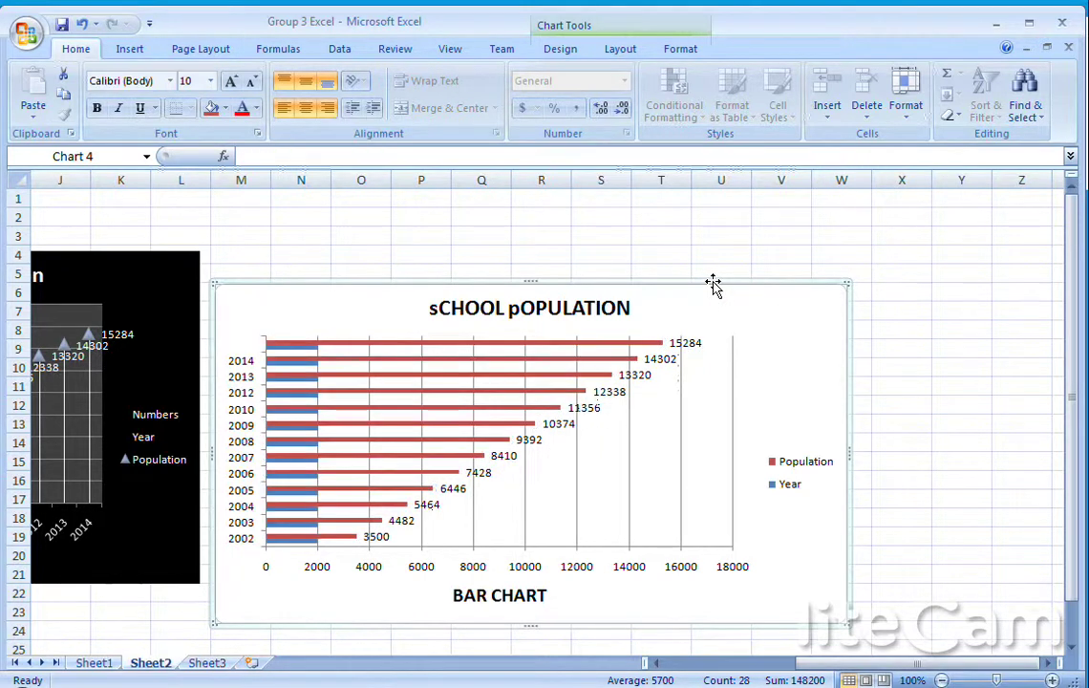
left_click(562, 49)
left_click(965, 112)
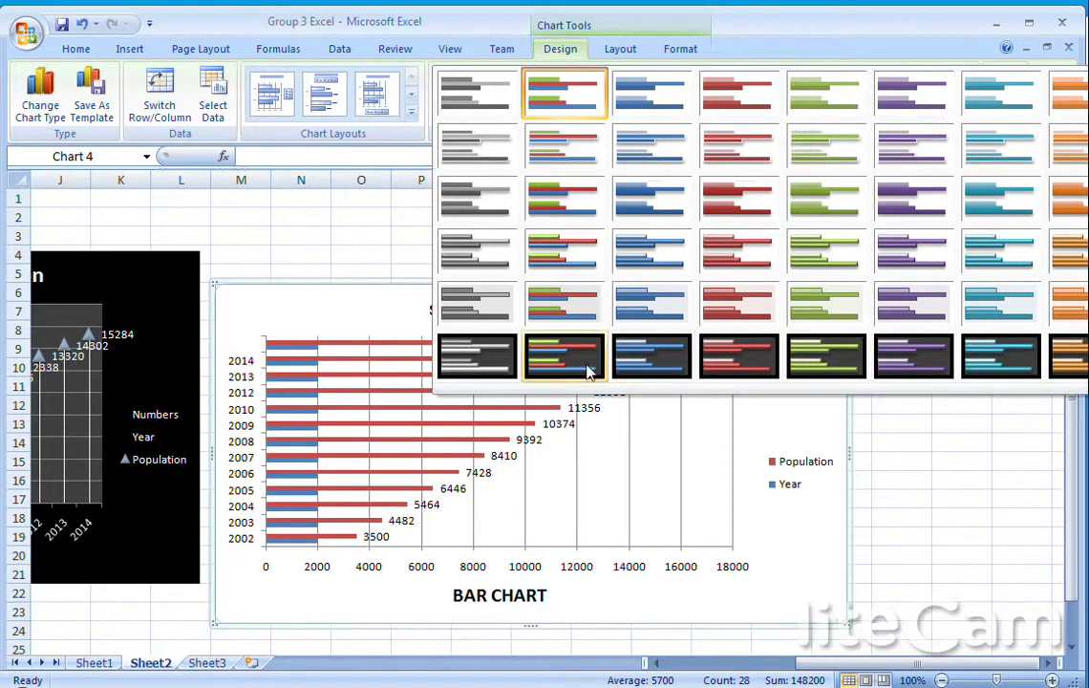
left_click(572, 363)
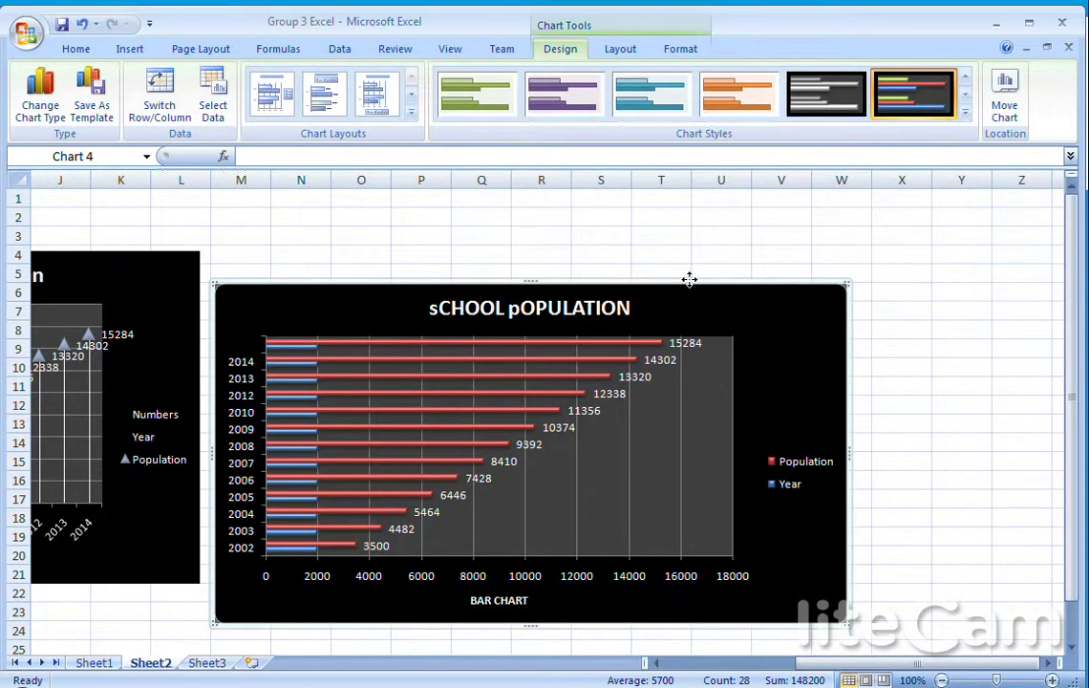
left_click_drag(691, 283, 688, 254)
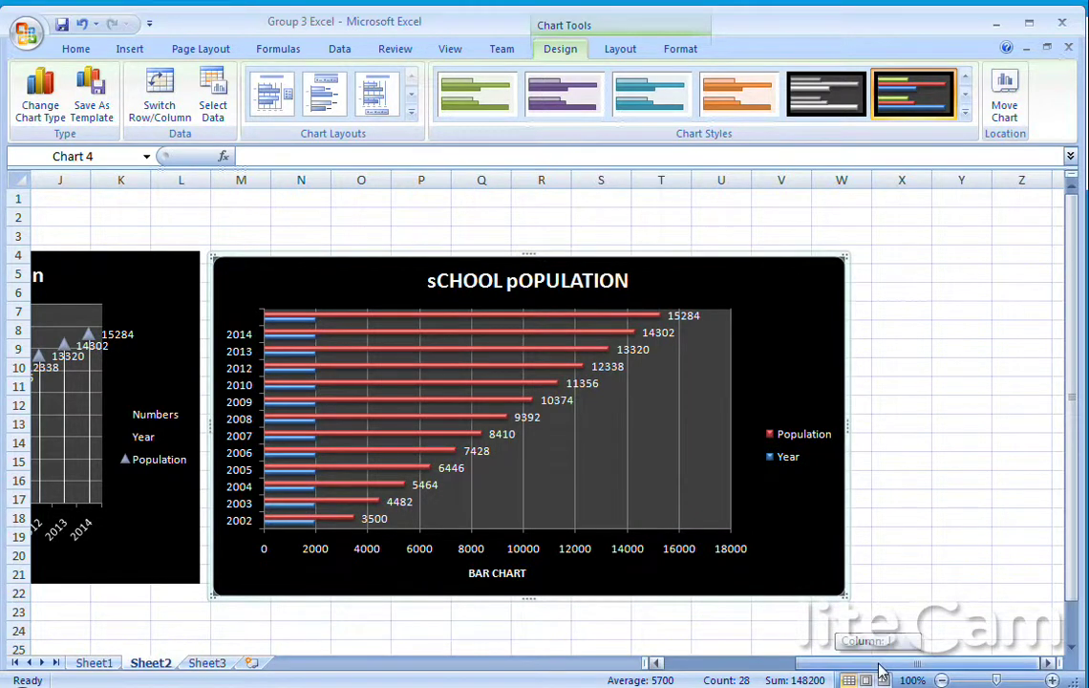
left_click_drag(879, 671, 724, 678)
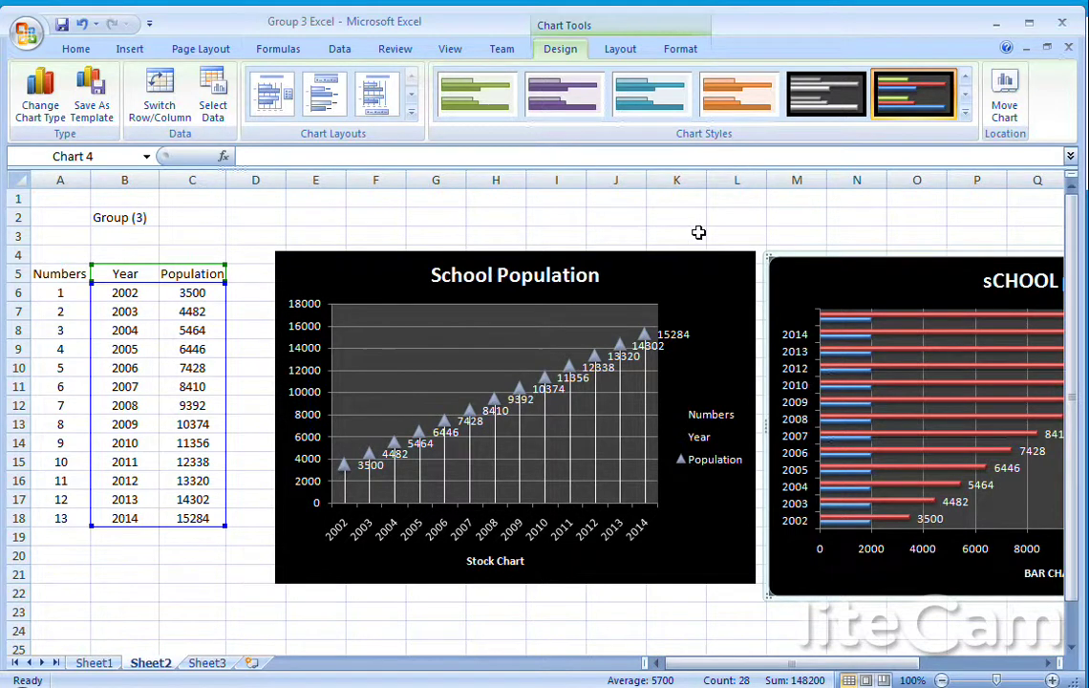